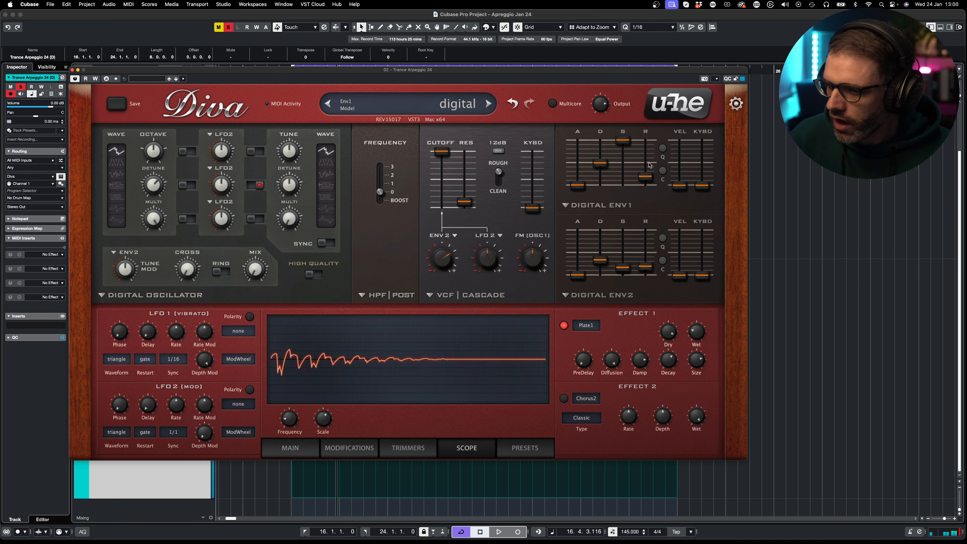
- Lower the VCF cutoff to 73 to hear the filtered sound and raise it back to maximum
left_click_drag(441, 152, 443, 195)
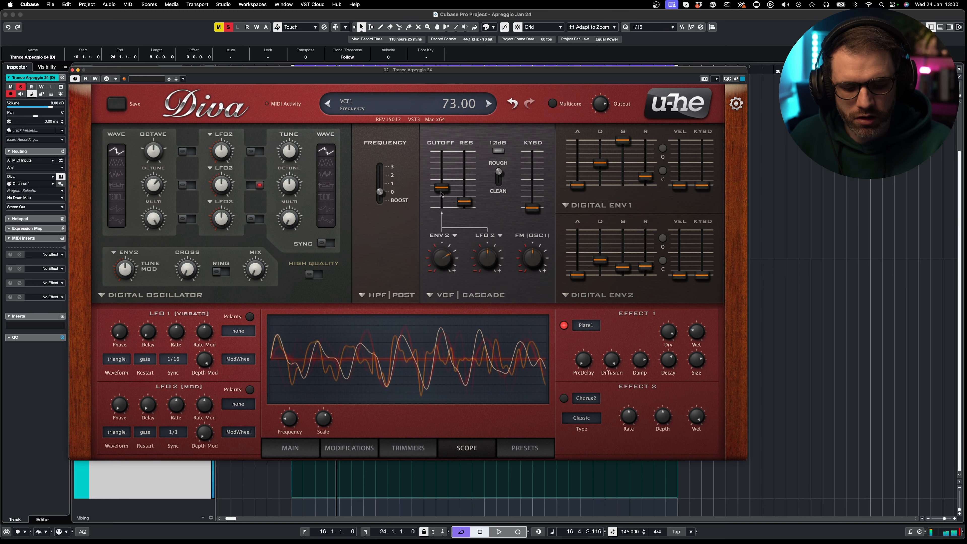
left_click_drag(445, 163, 445, 122)
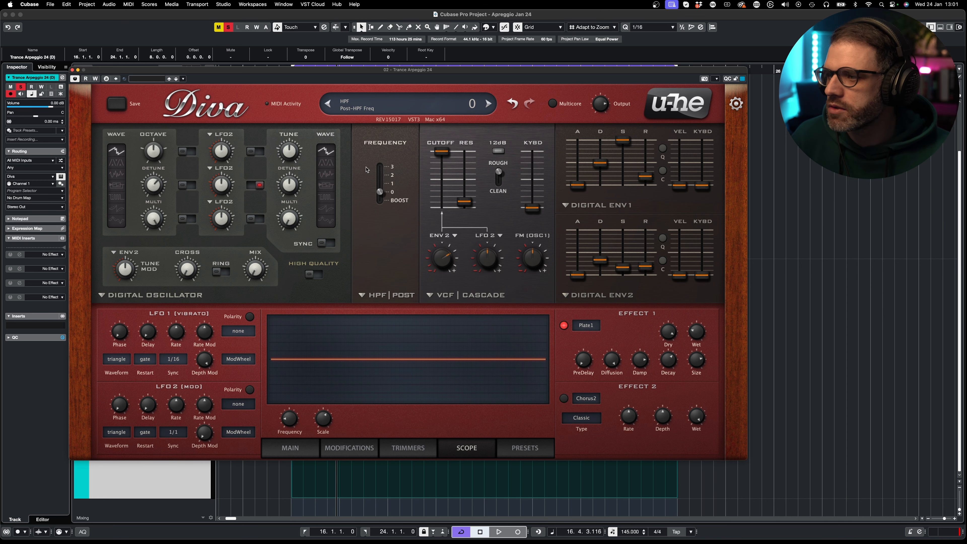
- Close the Diva window, open the empty Trance Arpeggio 24 (D) part in the Key Editor and activate the Line tool
left_click(73, 70)
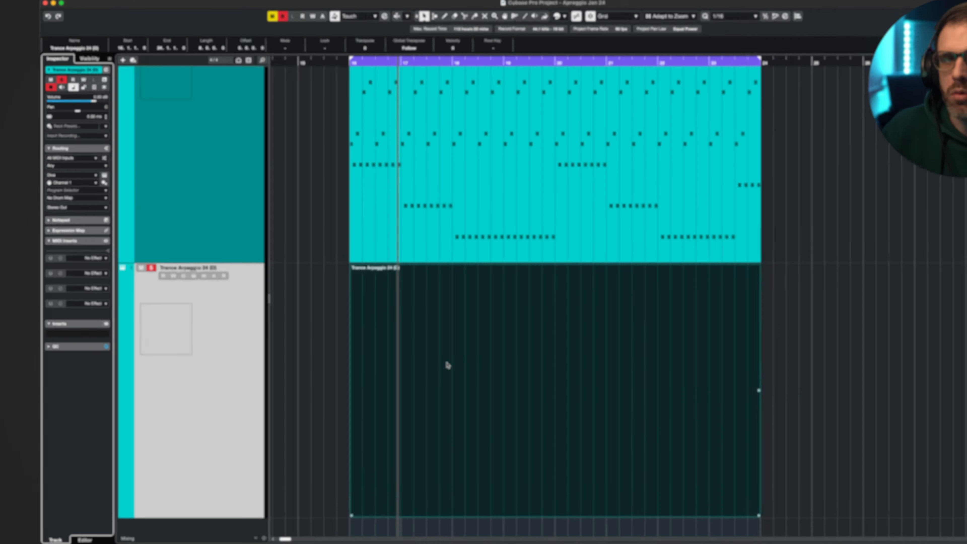
double_click(447, 365)
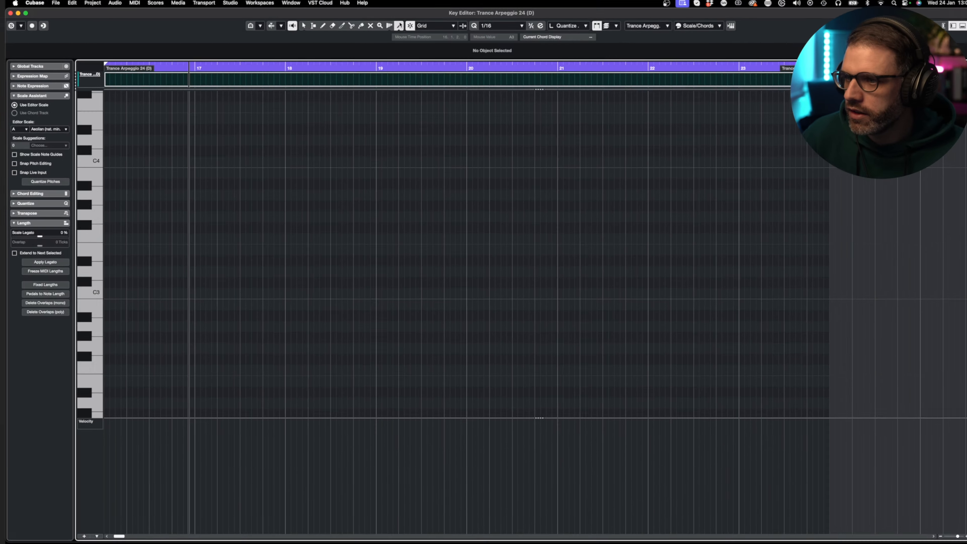
left_click(390, 27)
left_click(399, 36)
- Try drawing a rising line of sixteenth notes from A2 to A3 between bars 17 and 19
left_click_drag(259, 325, 389, 185)
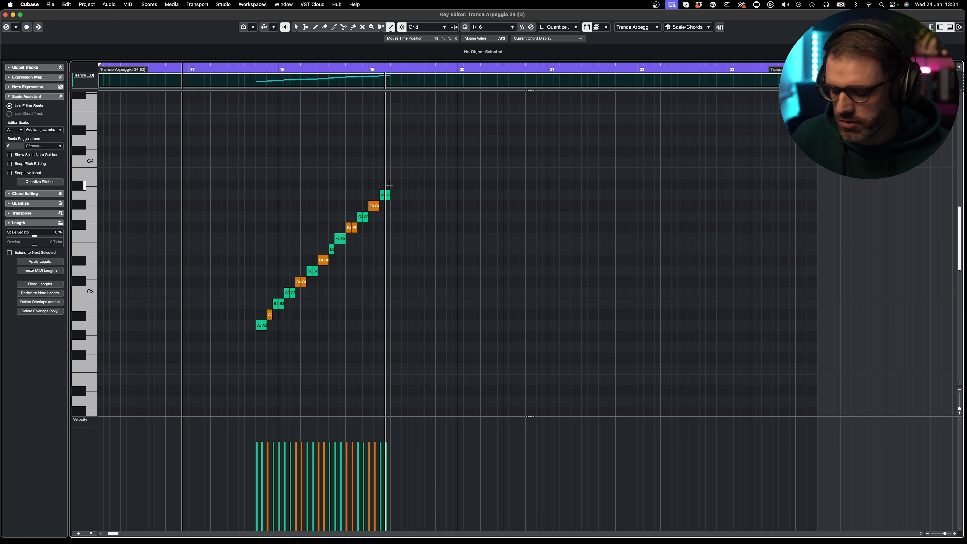
key("super+z")
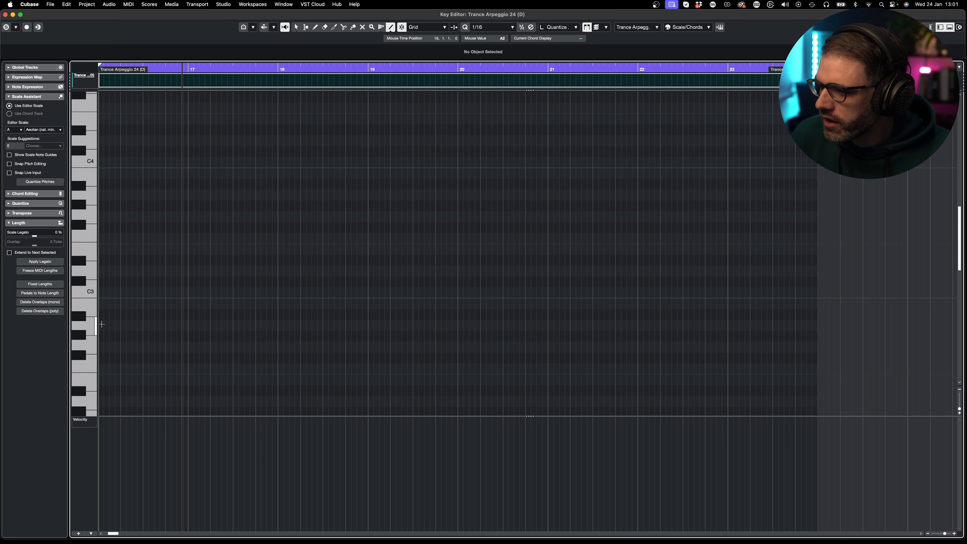
- Stack sixteenth notes A2, A3, C4 and E4 on the first beat of bar 16
key("h")
key("h")
key("h")
key("h")
key("h")
key("h")
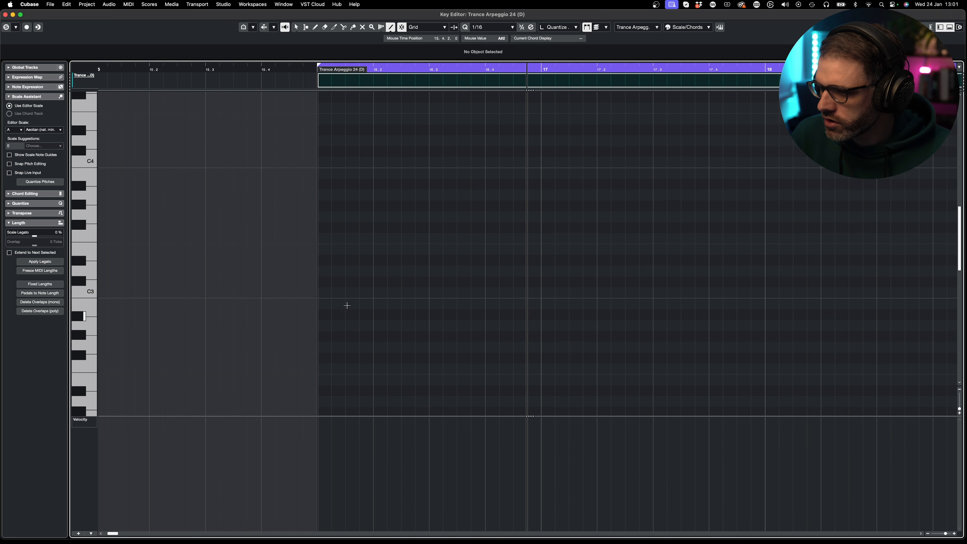
left_click(287, 324)
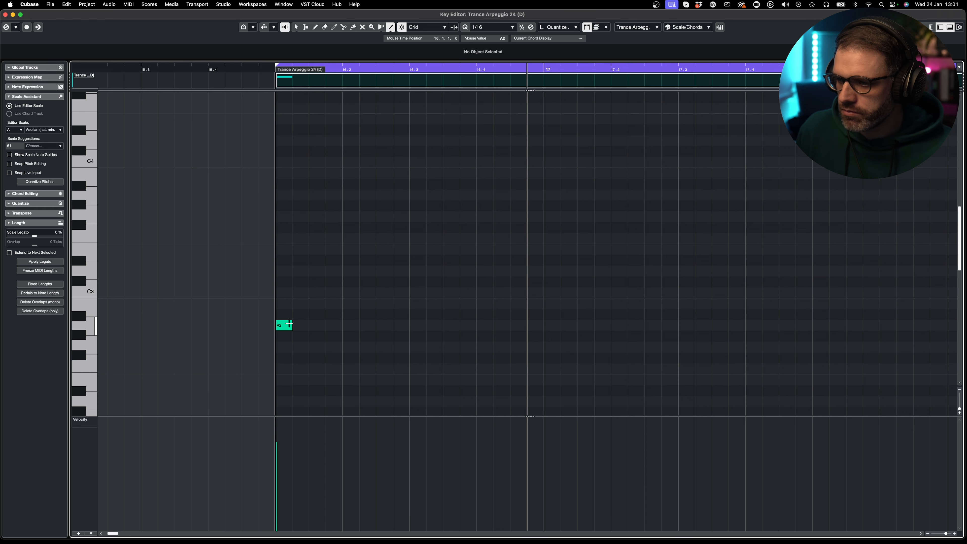
key("space")
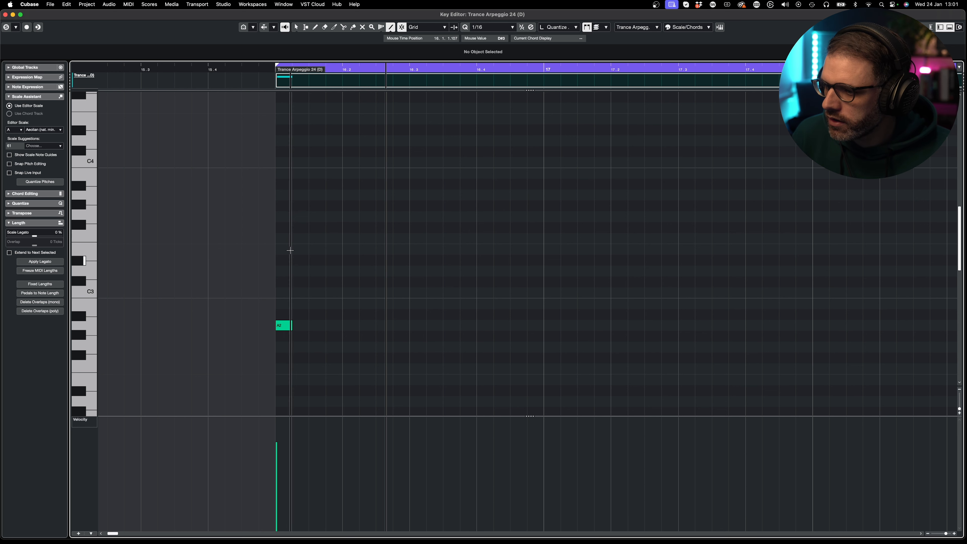
left_click(283, 195)
left_click(283, 162)
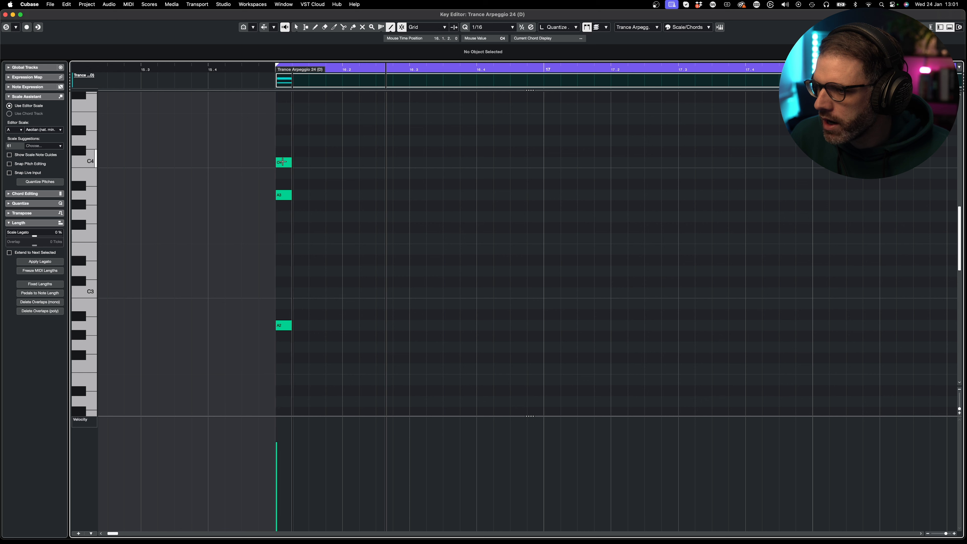
left_click(283, 119)
scroll(384, 233, "up", 4)
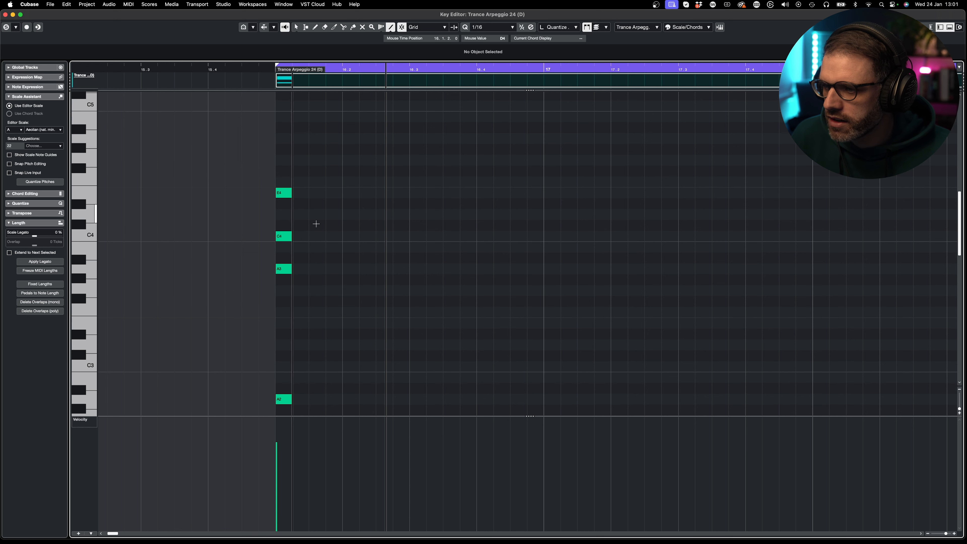
- Spread the upper notes along the bar, moving A3 to the second, C4 to the fourth and E4 to the sixth sixteenth
left_click(296, 27)
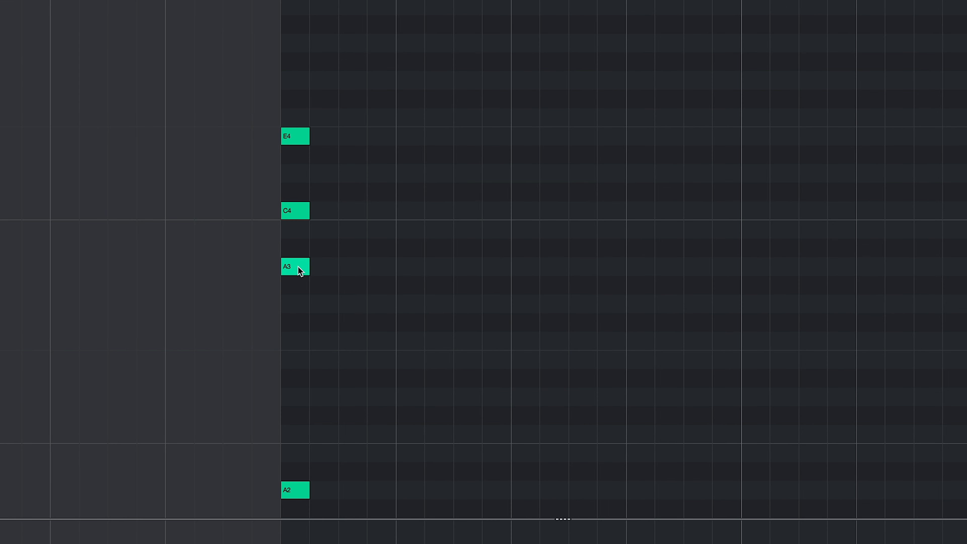
left_click_drag(378, 101, 317, 267)
left_click(370, 204)
left_click_drag(363, 92, 329, 209)
left_click_drag(329, 209, 392, 213)
left_click(430, 110)
left_click_drag(385, 138, 441, 139)
left_click(360, 256)
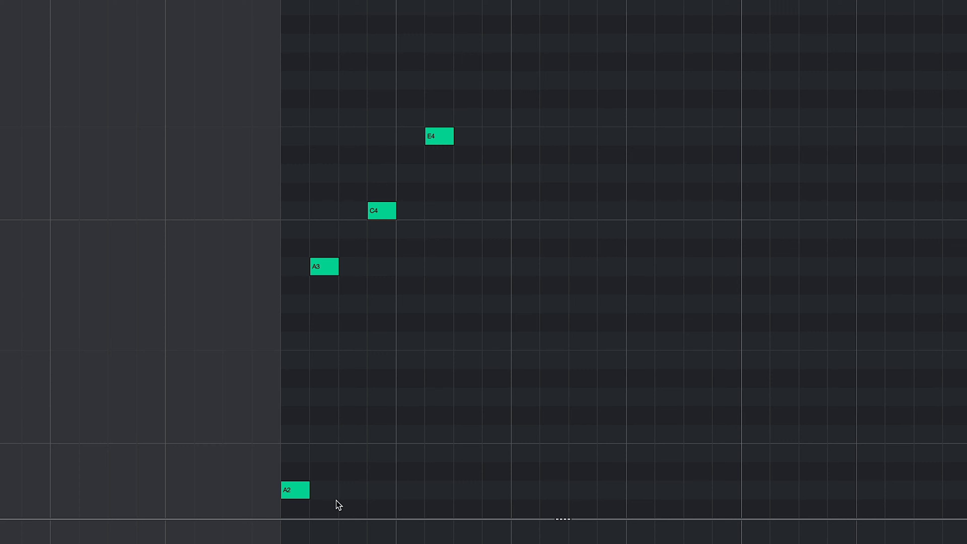
- Copy the A2 note onto the third, fifth and seventh sixteenths and play the pattern
left_click_drag(298, 492, 475, 494)
key("space")
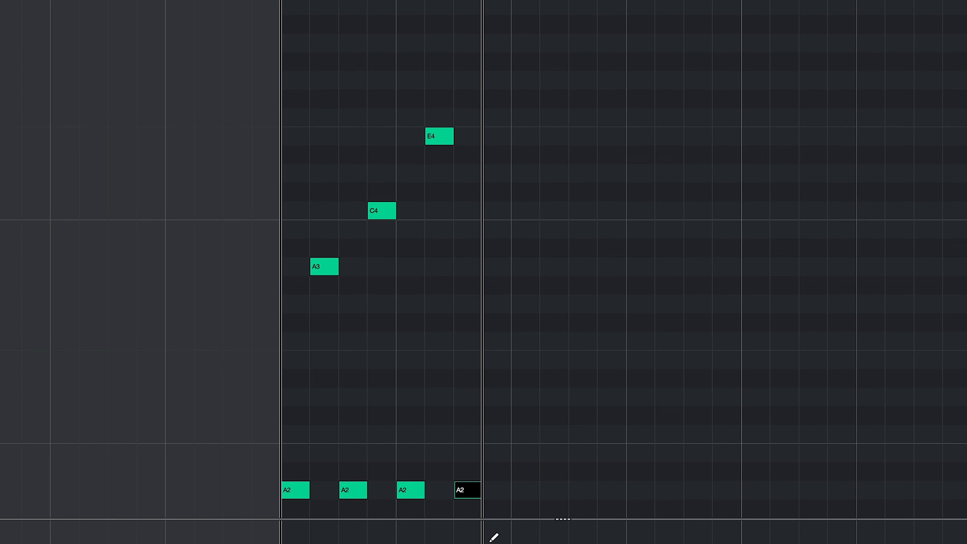
left_click(412, 415)
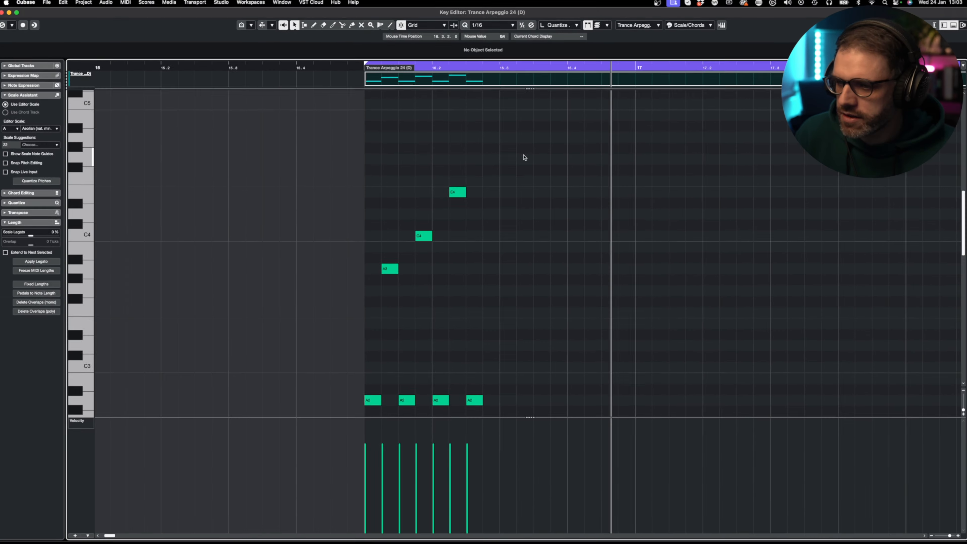
- Delete the first A2 note and shift all remaining notes one sixteenth earlier so A3 starts bar 16
left_click_drag(524, 155, 337, 407)
left_click(375, 365)
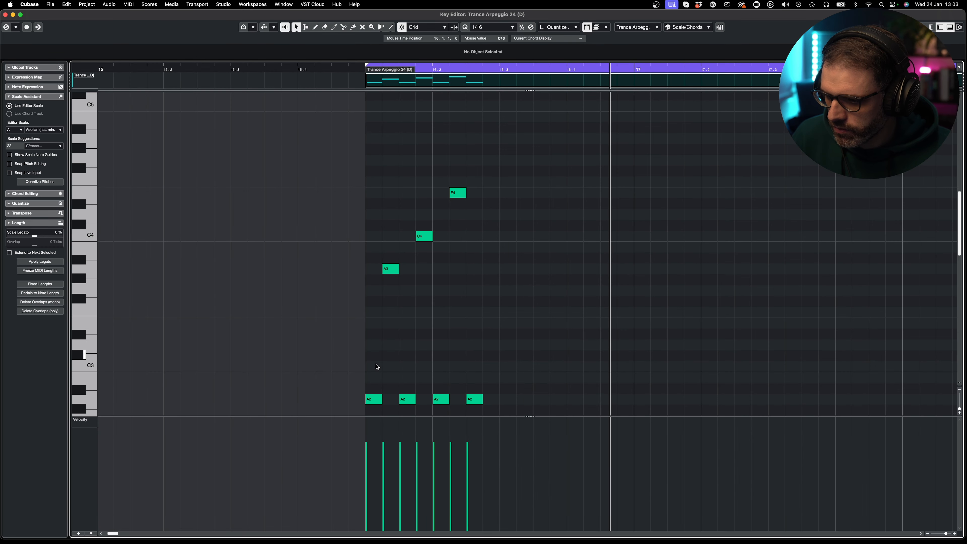
left_click(372, 399)
key("Delete")
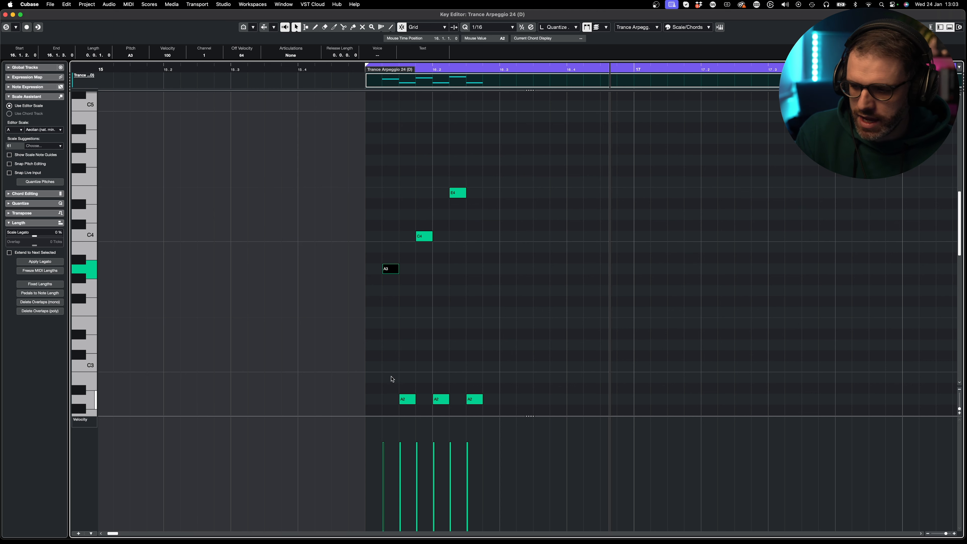
key("super+a")
left_click_drag(389, 271, 378, 272)
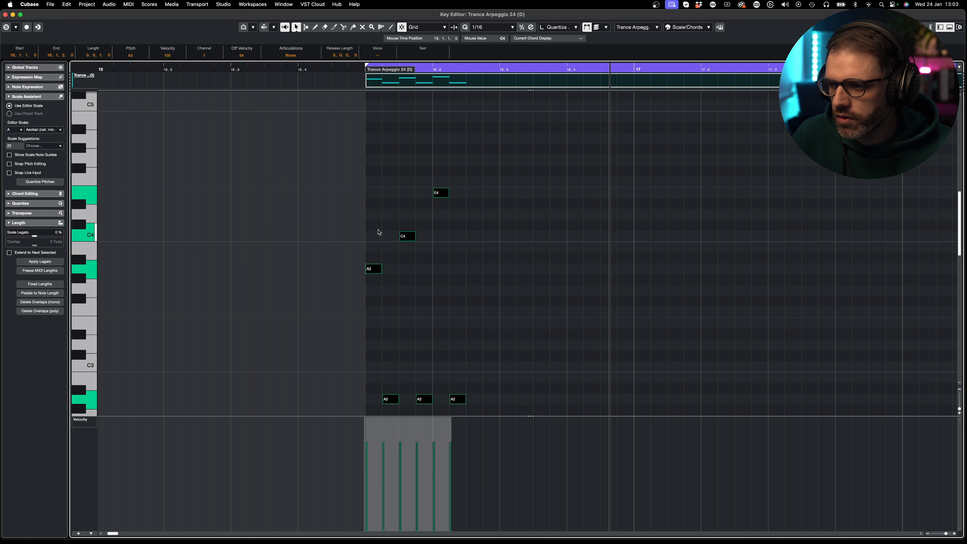
- Examine the upper A3, C4 and E4 notes against the alternating A2 notes and play back the pattern
left_click_drag(373, 233, 364, 282)
left_click_drag(370, 147, 458, 247)
left_click_drag(530, 412, 366, 376)
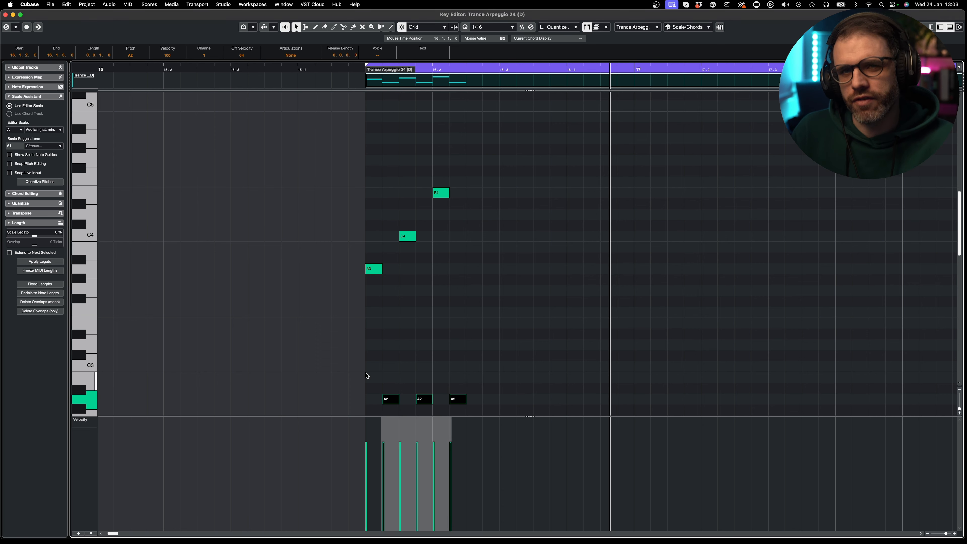
key("space")
key("space")
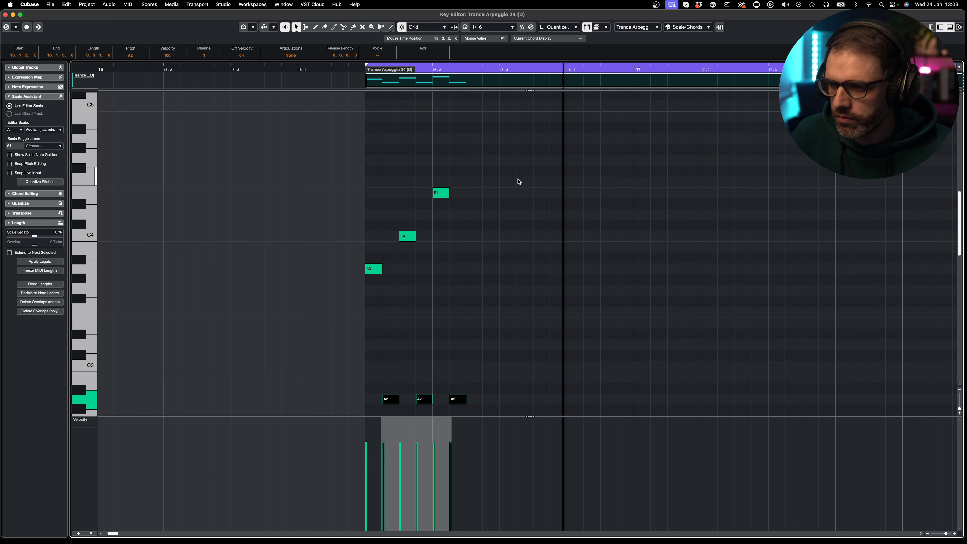
- Duplicate the six-note pattern five times and delete the notes that run past the start of bar 18
left_click_drag(518, 181, 348, 403)
key("super+d")
key("super+d")
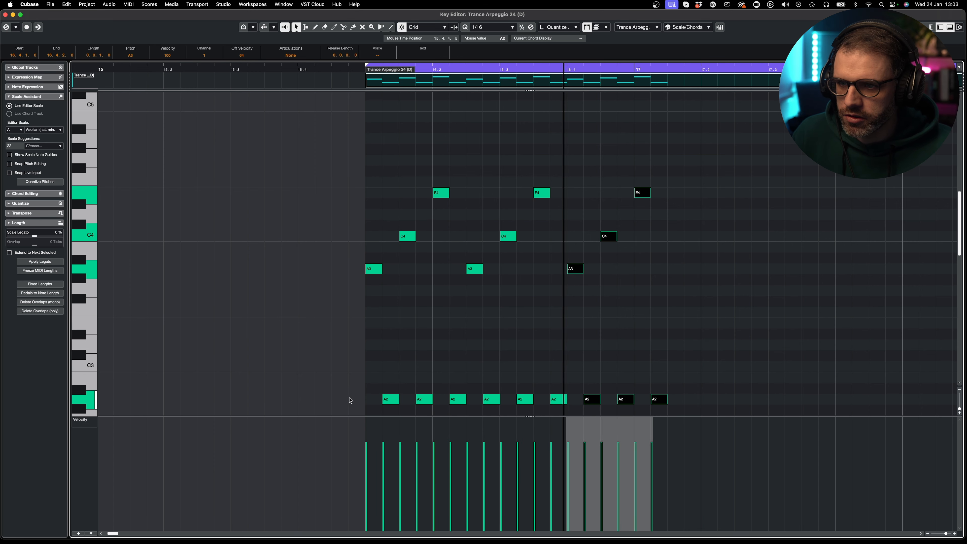
key("super+d")
key("super+d")
key("g")
key("super+d")
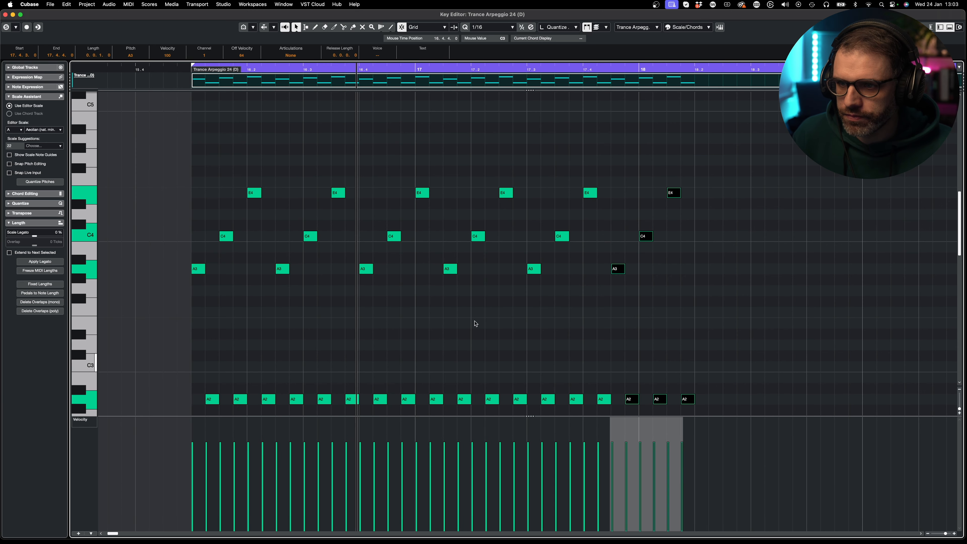
left_click_drag(722, 147, 646, 402)
key("BackSpace")
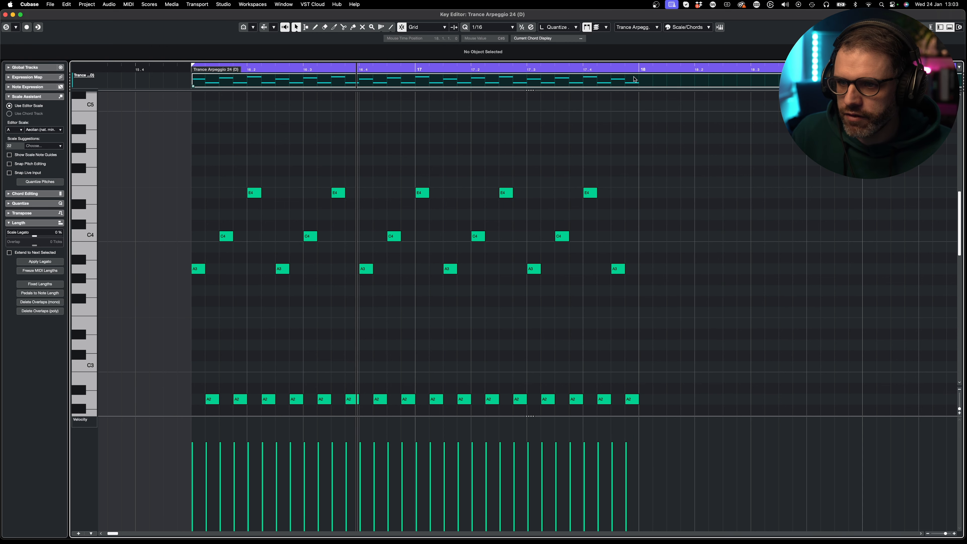
- Play back the two-bar pattern and delete every repeat after the first six notes
key("space")
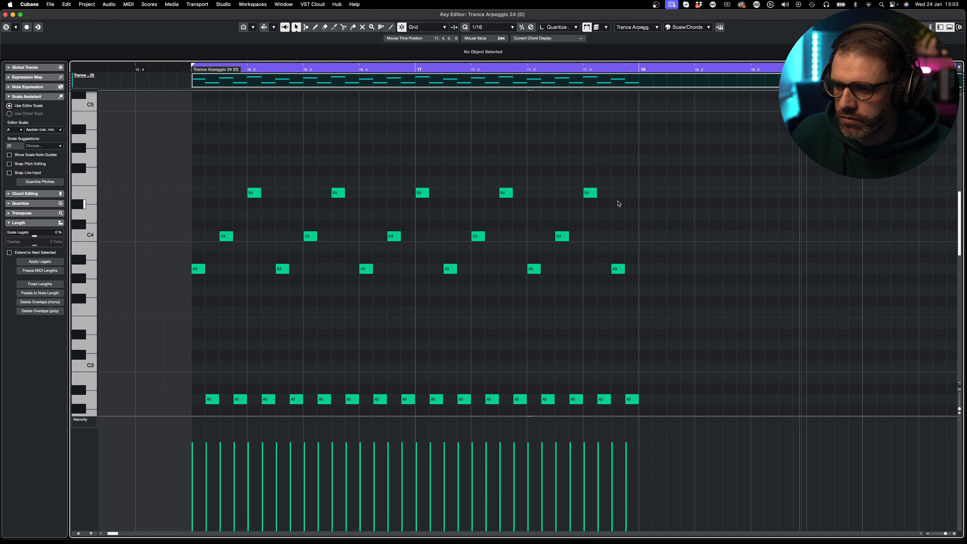
key("space")
key("shift+f")
key("h")
key("h")
key("h")
key("h")
key("h")
left_click_drag(260, 145, 94, 141)
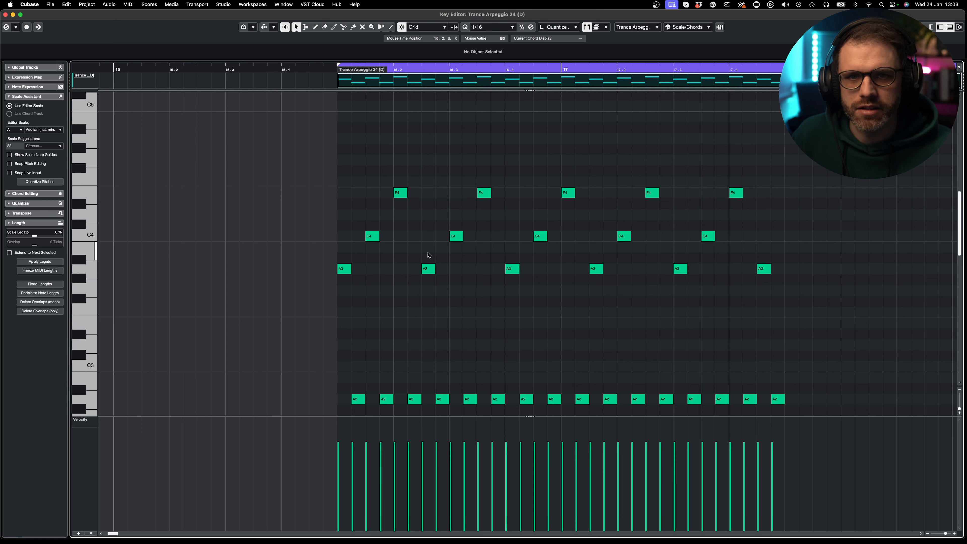
left_click_drag(826, 133, 428, 409)
key("Delete")
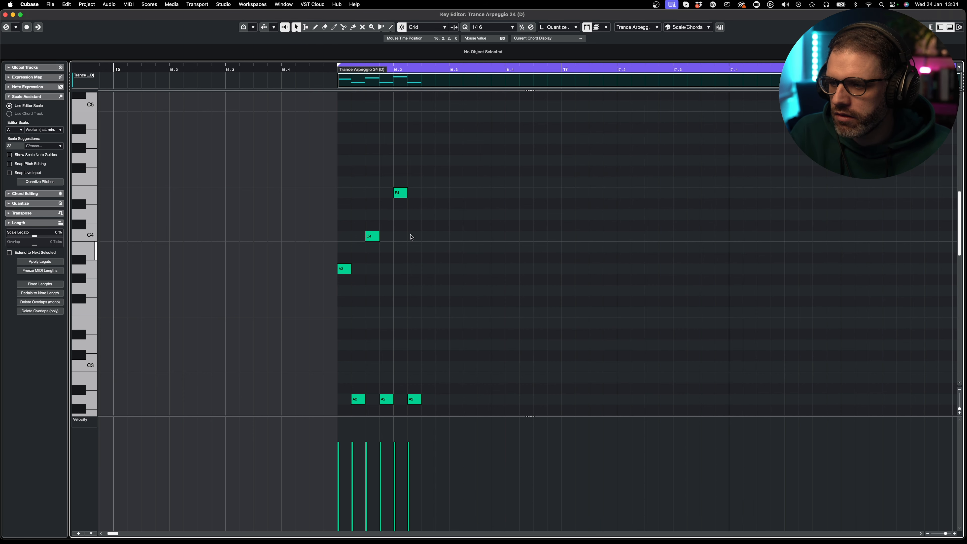
- Raise the opening A3 note to B3 and copy the E4 note to F4 on the seventh sixteenth
left_click(346, 270)
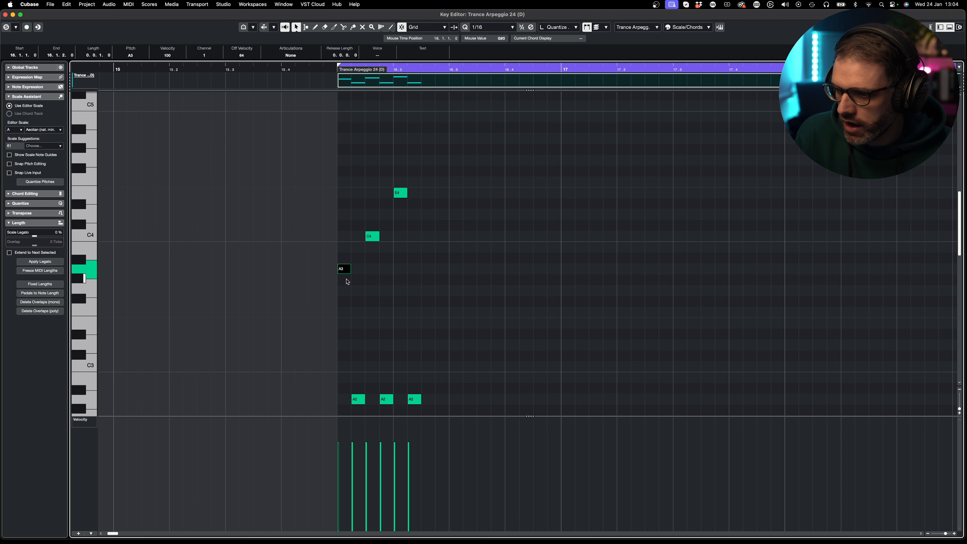
key("Up")
key("Up")
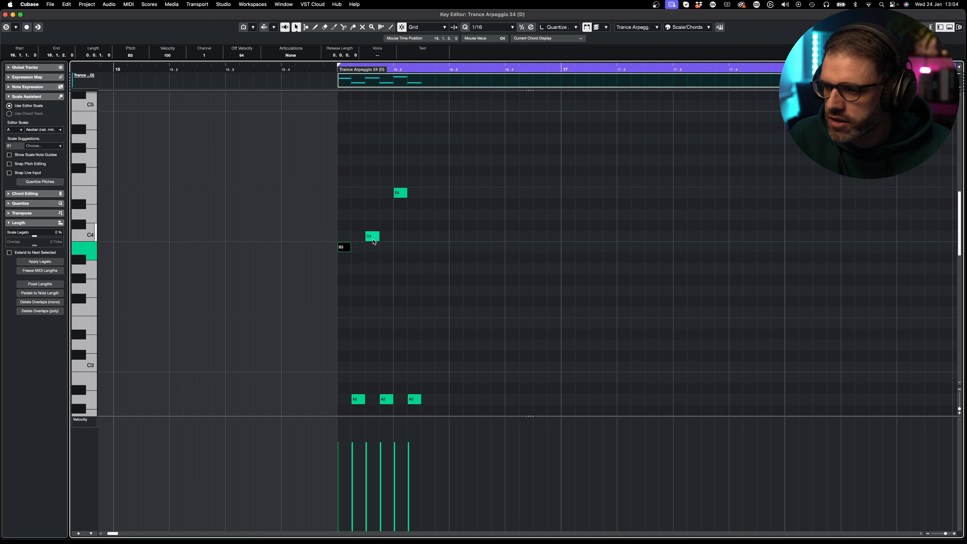
key("Right")
left_click(401, 196)
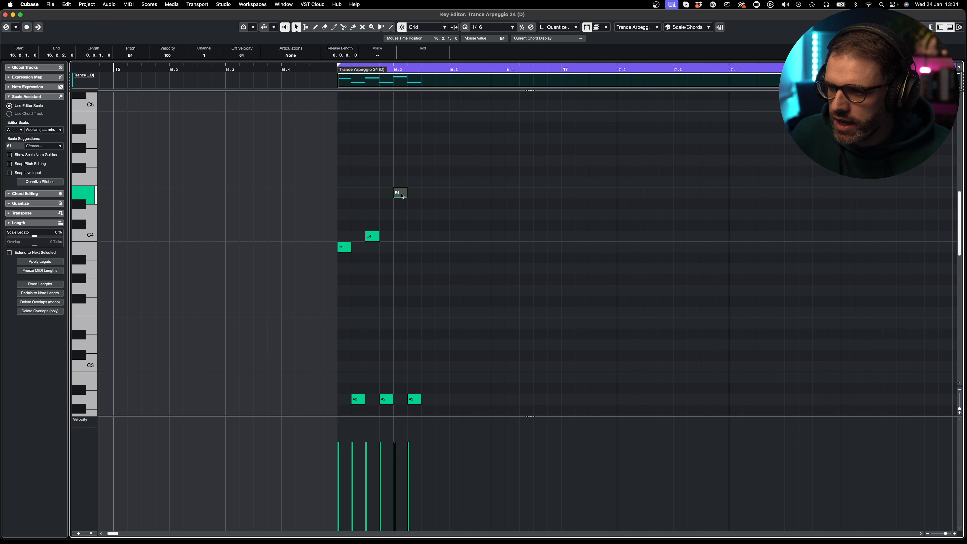
left_click_drag(401, 195, 428, 182)
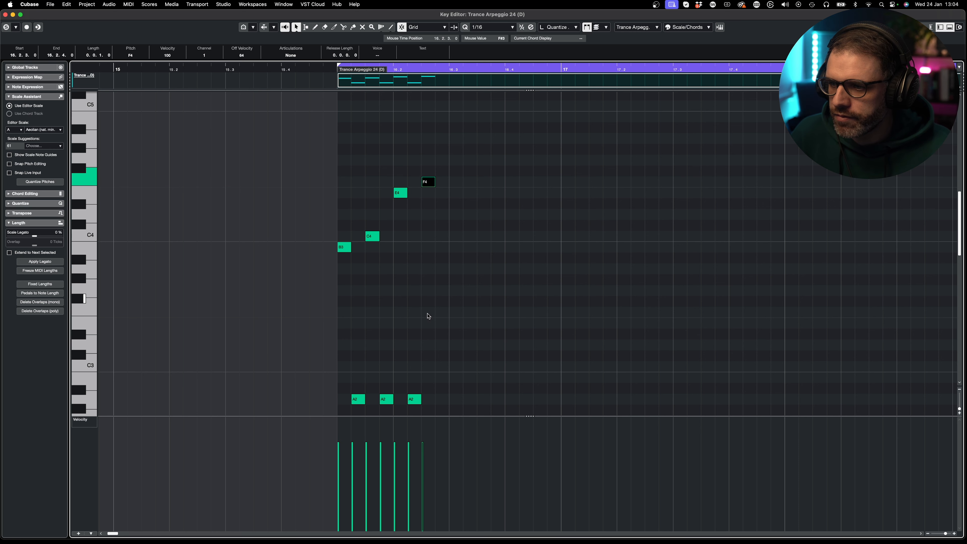
left_click(384, 218)
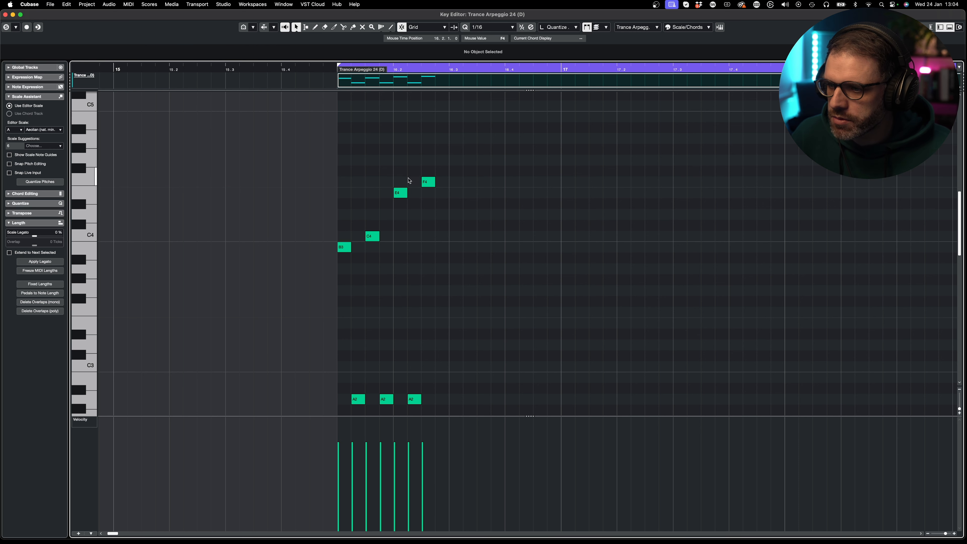
- Lower the C4, E4 and F4 notes so that all four upper notes sit on B3
left_click_drag(467, 153, 371, 240)
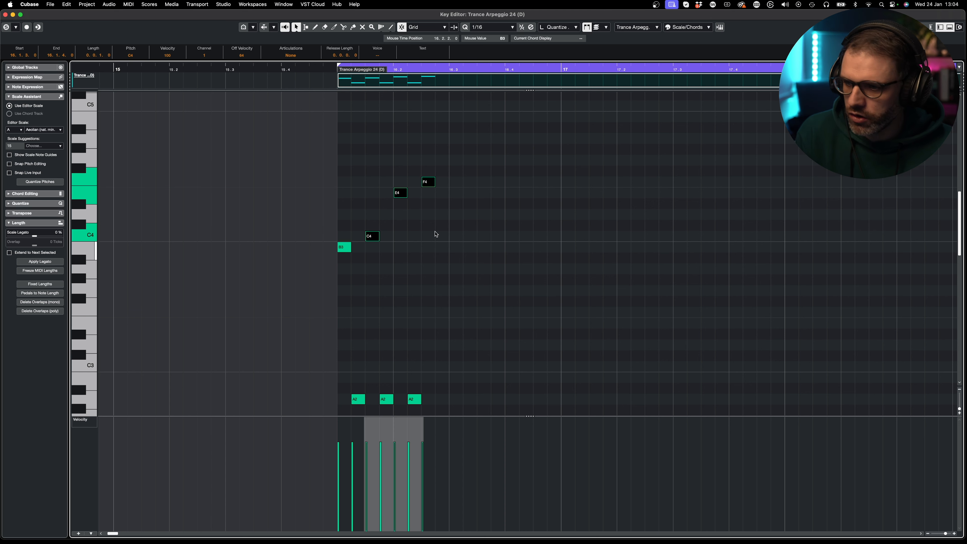
key("Down")
left_click_drag(471, 150, 386, 216)
key("Down")
key("Down")
key("Down")
key("Down")
left_click_drag(446, 205, 416, 256)
key("Down")
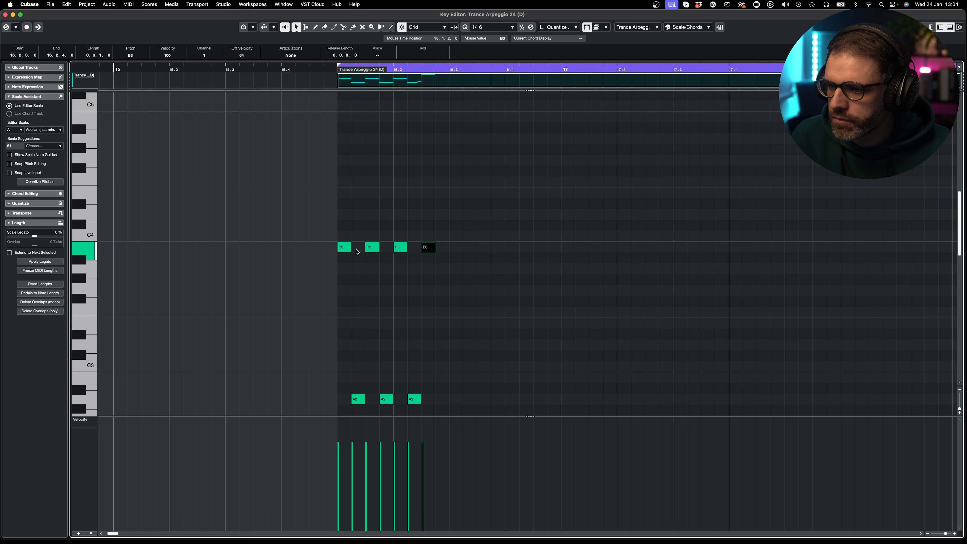
- Raise the last three upper notes from B3 back to C4, E4 and F4
left_click_drag(472, 200, 399, 248)
key("Up")
key("Up")
key("Up")
key("Up")
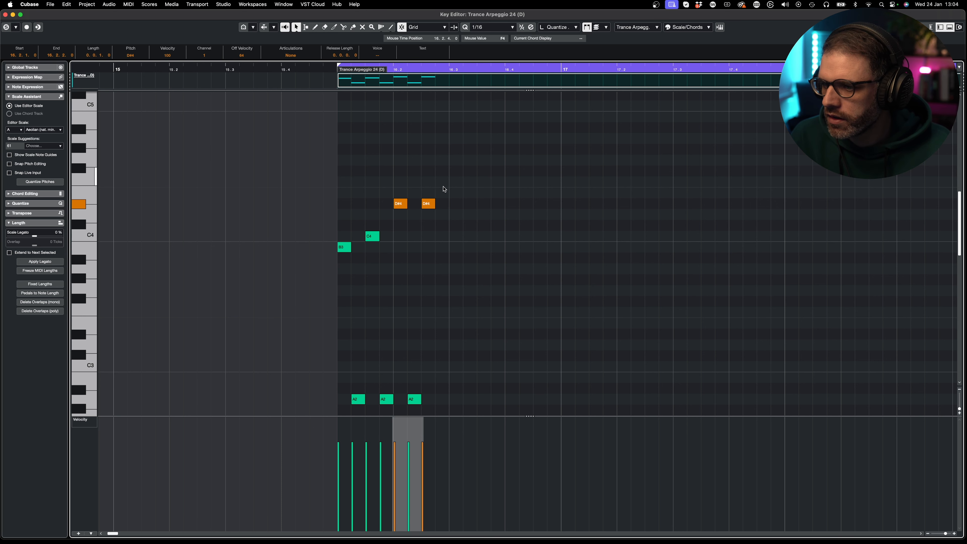
key("Up")
key("Up")
left_click_drag(442, 187, 412, 202)
key("Up")
left_click(416, 220)
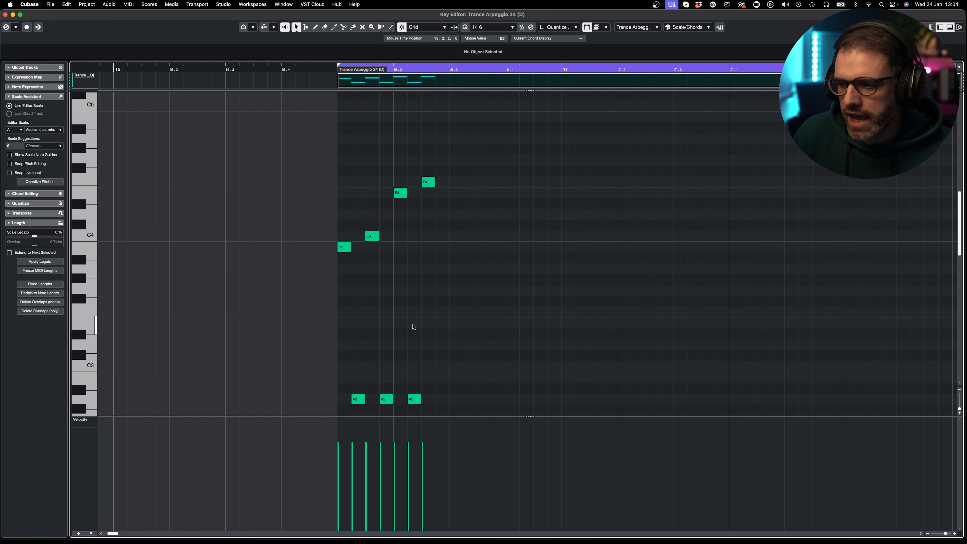
- Copy the last A2 note to the eighth sixteenth and duplicate the eight-note pattern three times to fill bars 16 and 17
left_click_drag(416, 399, 444, 399)
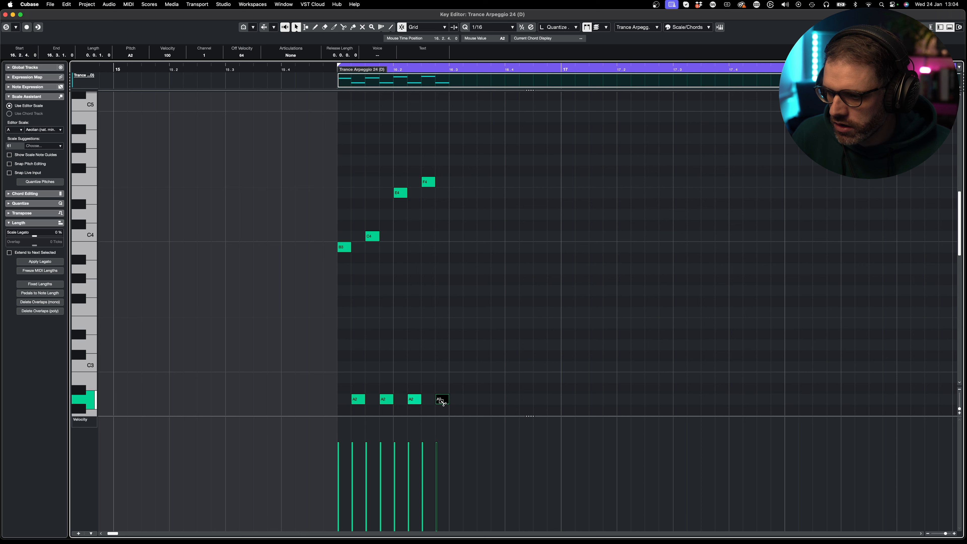
key("space")
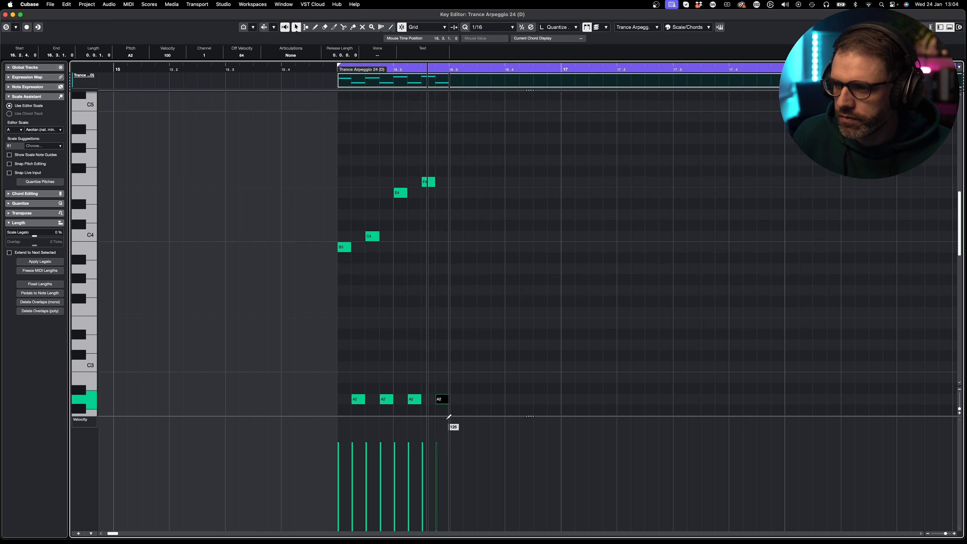
left_click_drag(495, 157, 334, 416)
key("super+d")
key("super+d")
key("super+d")
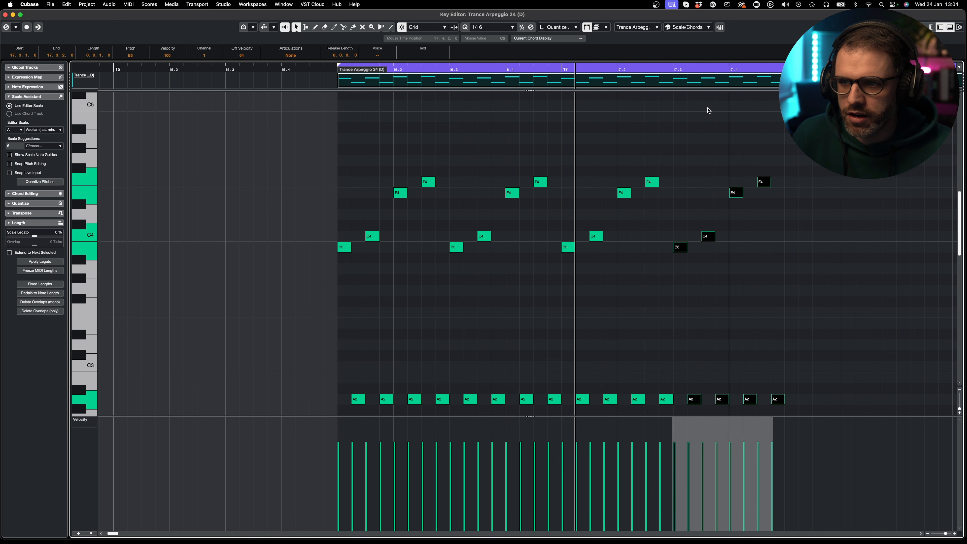
key("KP_1")
key("space")
key("g")
key("g")
key("g")
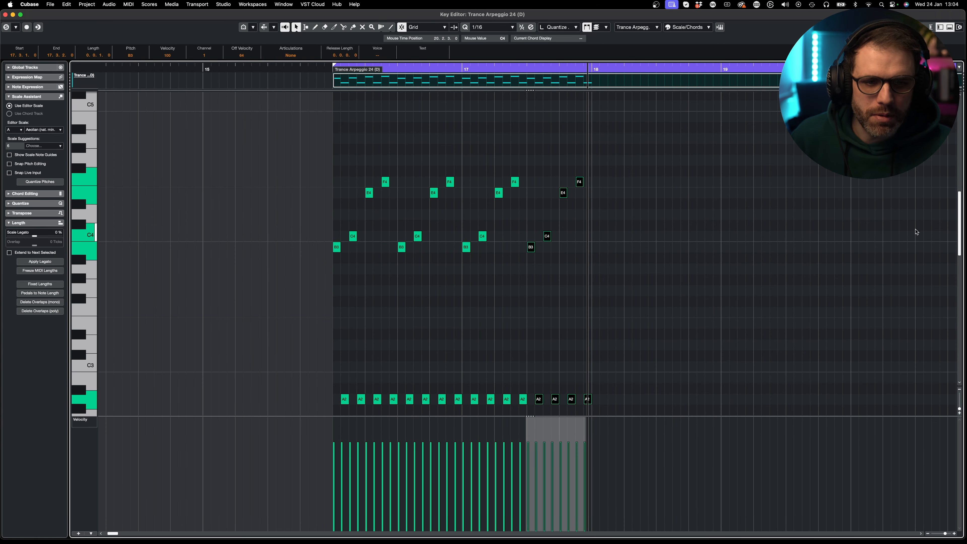
left_click(634, 228)
key("Return")
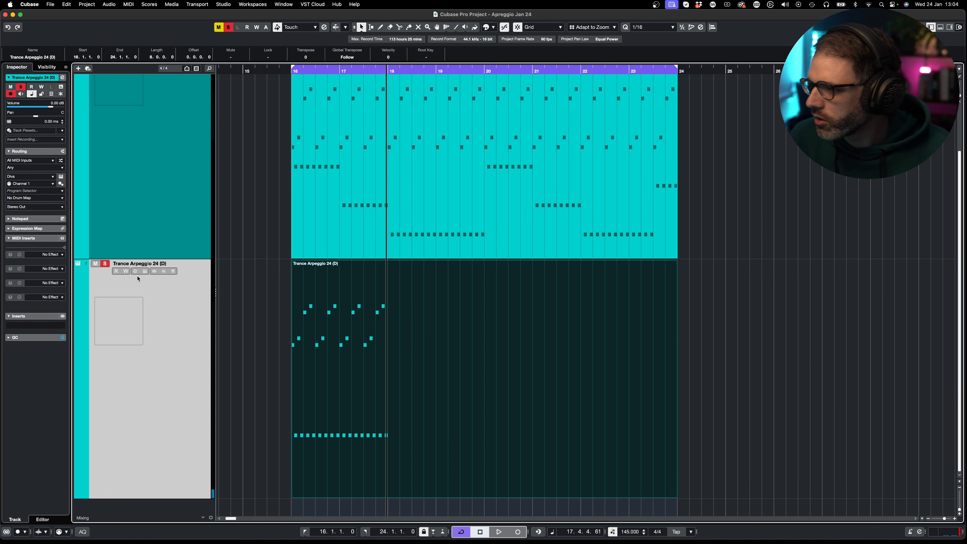
- Lower Diva's VCF cutoff to 89, close the synth window and play back the arpeggio
left_click(148, 272)
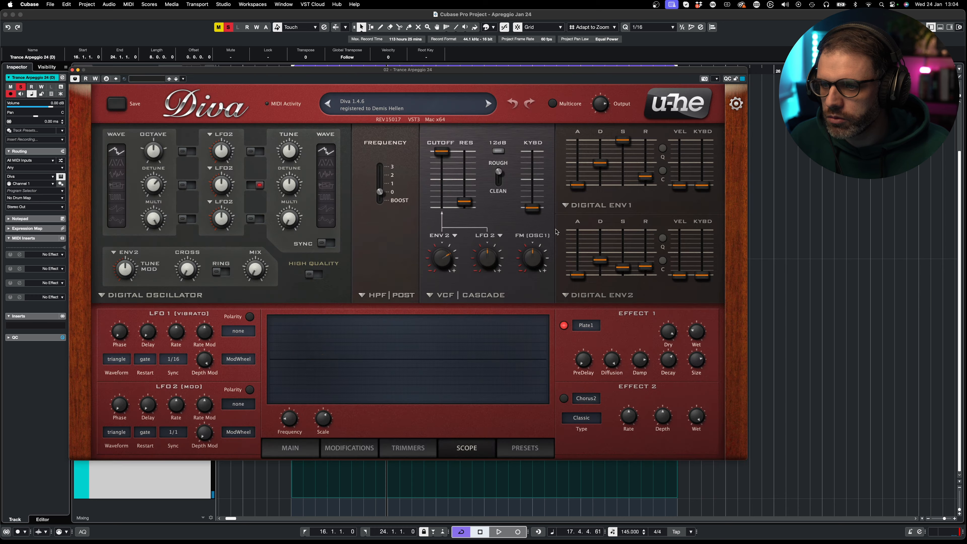
left_click_drag(442, 149, 440, 184)
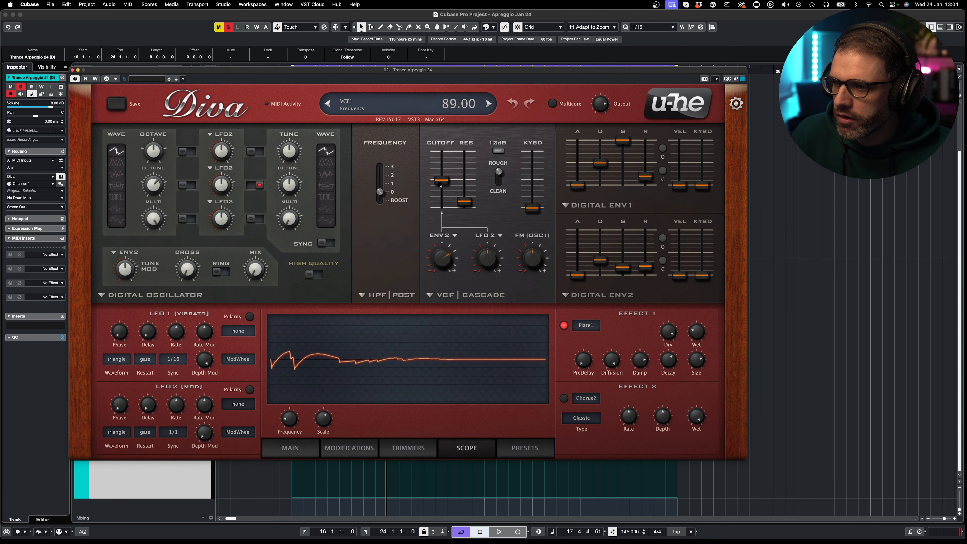
left_click(72, 69)
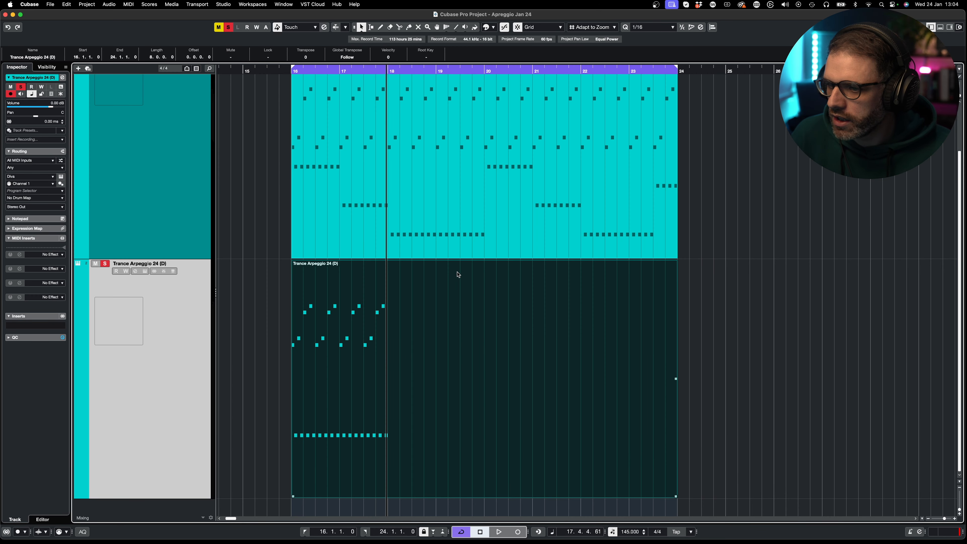
key("space")
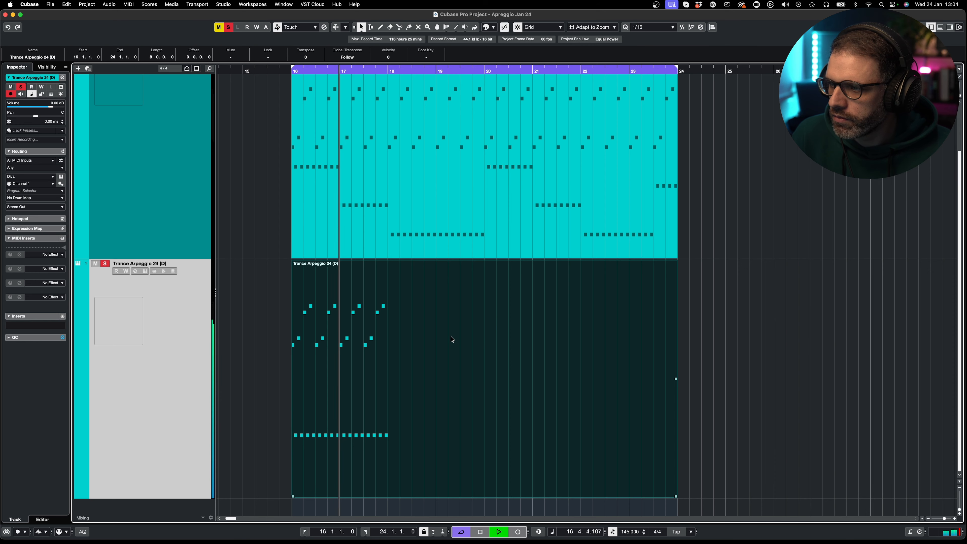
- Duplicate the two-bar pattern three times in the Key Editor to fill the part up to bar 24
double_click(452, 338)
left_click_drag(391, 132, 98, 410)
key("super+d")
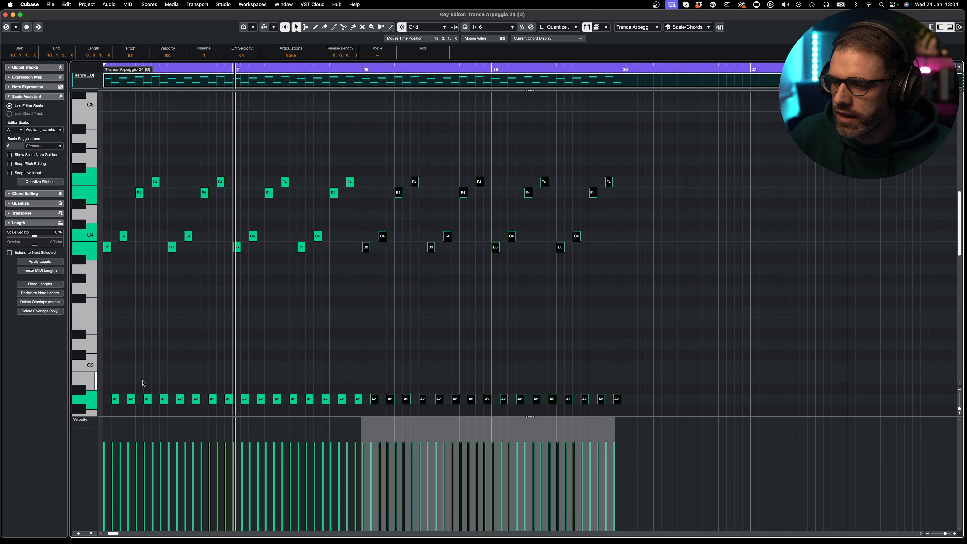
key("super+d")
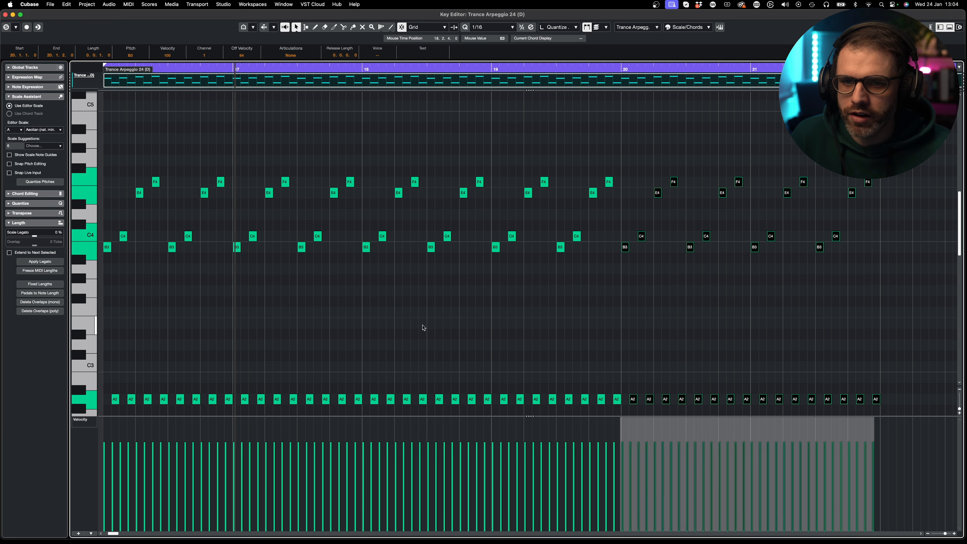
key("super+d")
key("g")
key("g")
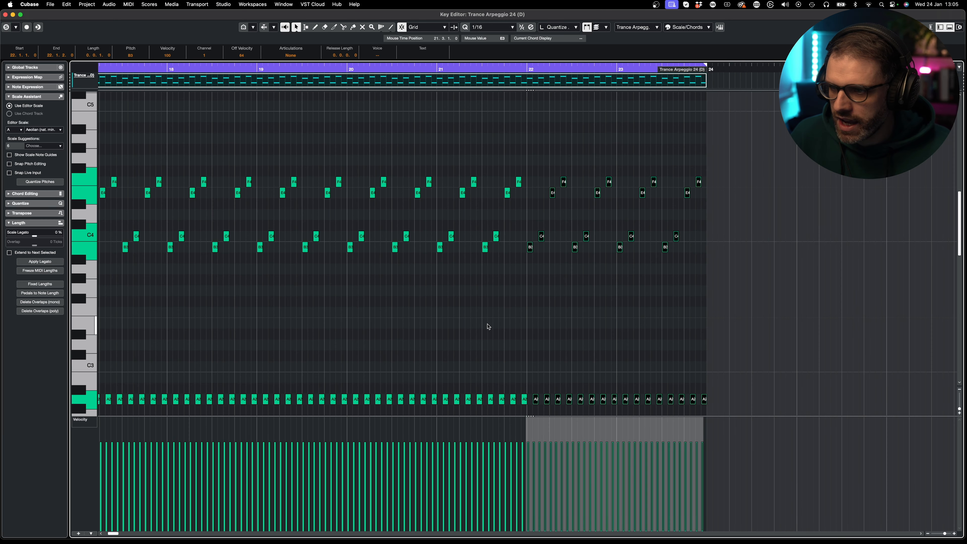
left_click(433, 346)
- Lower the A2 bass notes in bar 17 to F2 and those from bar 18 onward to D2
scroll(324, 328, "down", 4)
scroll(266, 316, "left", 5)
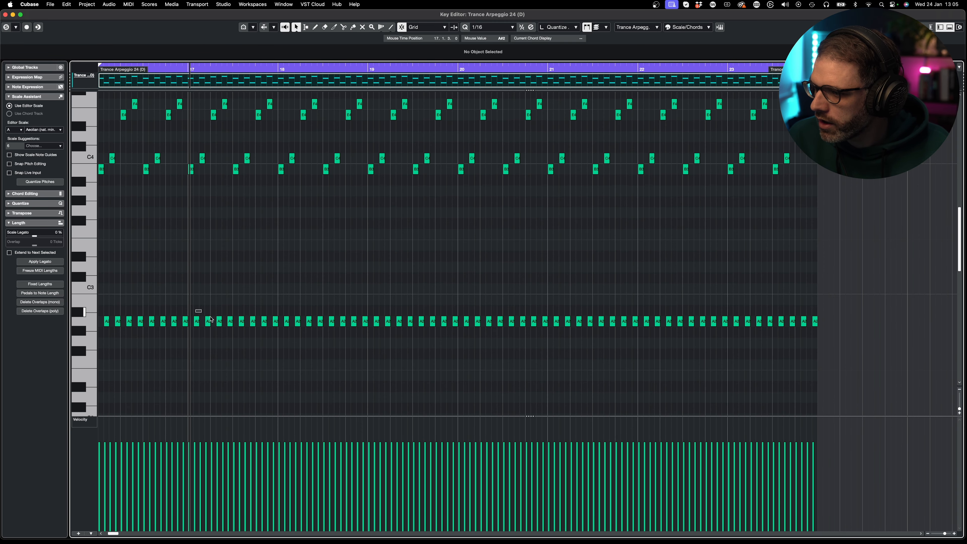
left_click_drag(210, 319, 288, 373)
key("Down")
key("Down")
key("Down")
key("Down")
key("Down")
key("Down")
key("Down")
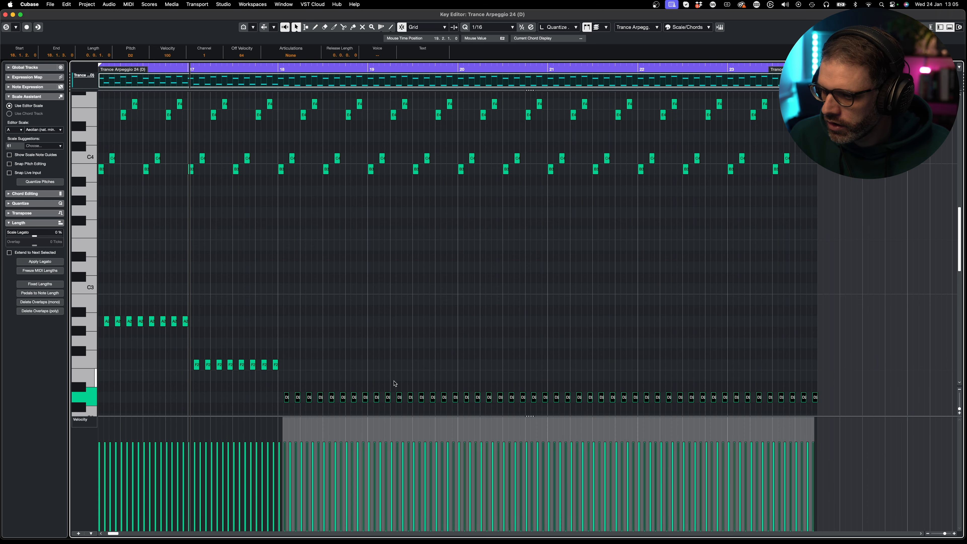
- Raise the bass notes from bar 20 to the end of the part to A2
left_click_drag(461, 385, 846, 403)
key("Up")
key("Up")
key("Up")
key("Up")
key("Up")
key("Up")
key("Up")
- Lower the bass notes from bar 21 to the end of the part to F2
left_click_drag(861, 264, 555, 341)
key("Down")
key("Down")
key("Down")
key("Down")
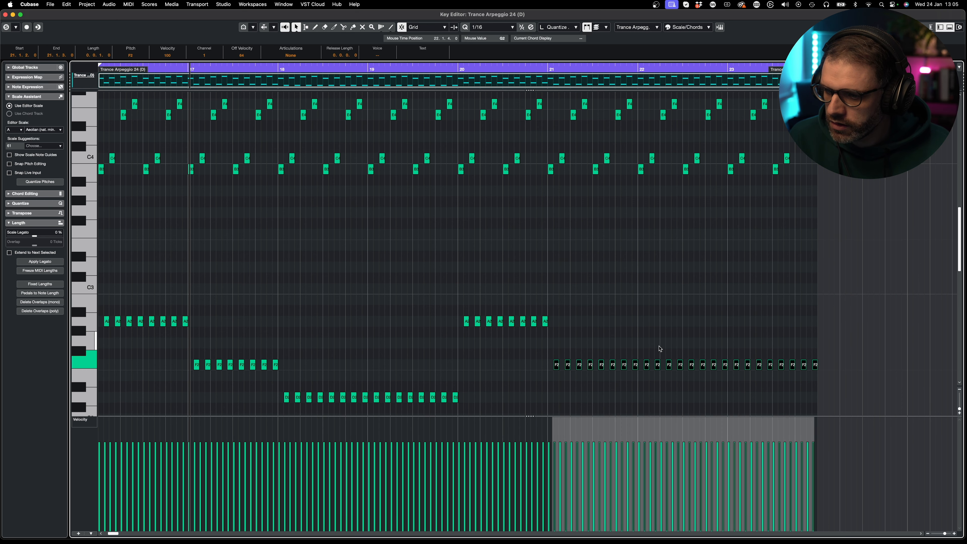
- Lower the bass notes from bar 22 to the end of the part to D2
left_click_drag(644, 349, 874, 371)
key("Down")
key("Down")
key("Down")
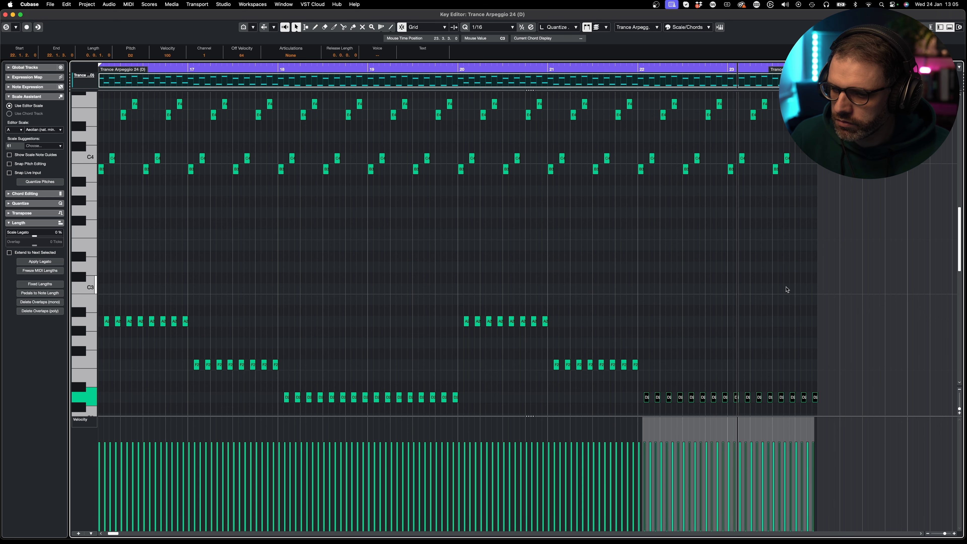
- Transpose all the bass notes up one octave and close the Key Editor
left_click_drag(873, 259, 101, 417)
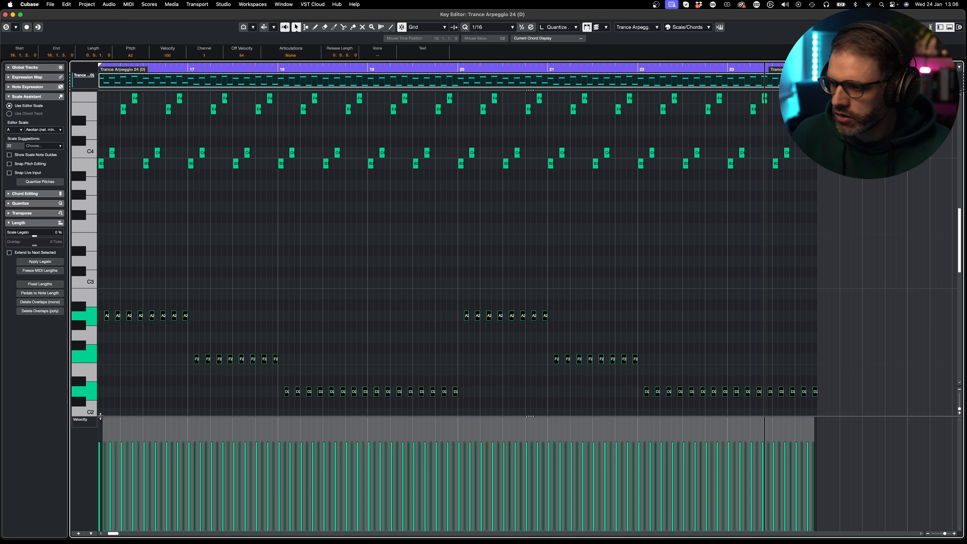
key("shift+Up")
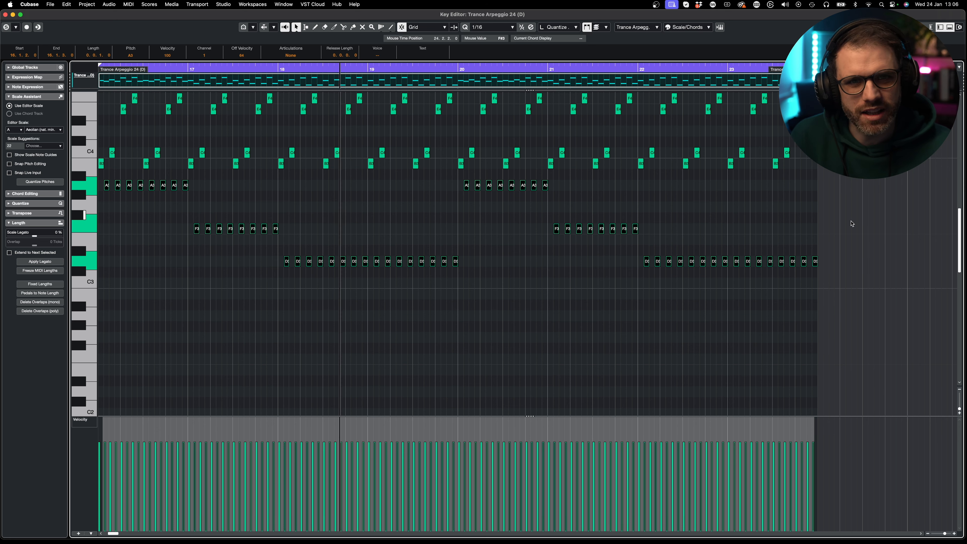
left_click_drag(851, 223, 771, 284)
scroll(769, 284, "up", 1)
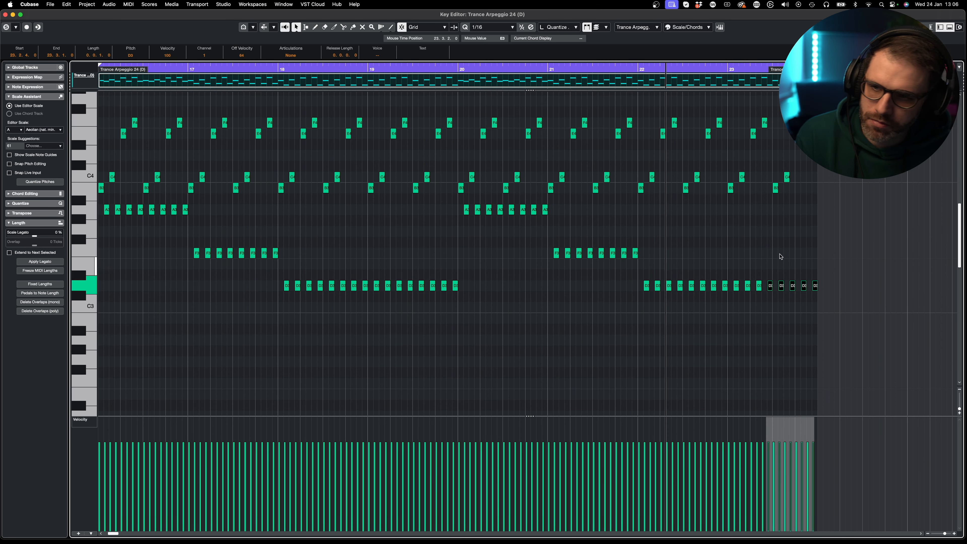
key("Return")
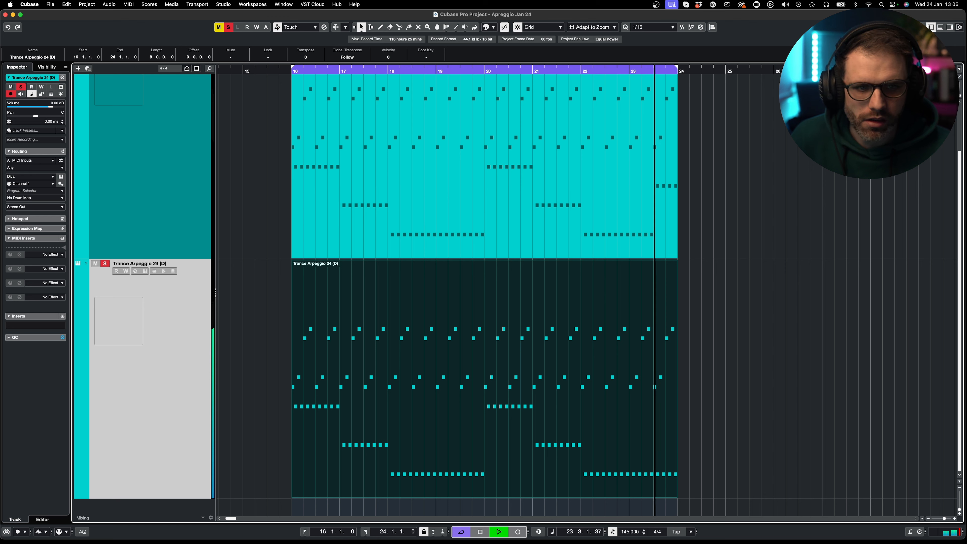
- Open Diva and lower its VCF cutoff to 73 while the arpeggio plays
key("space")
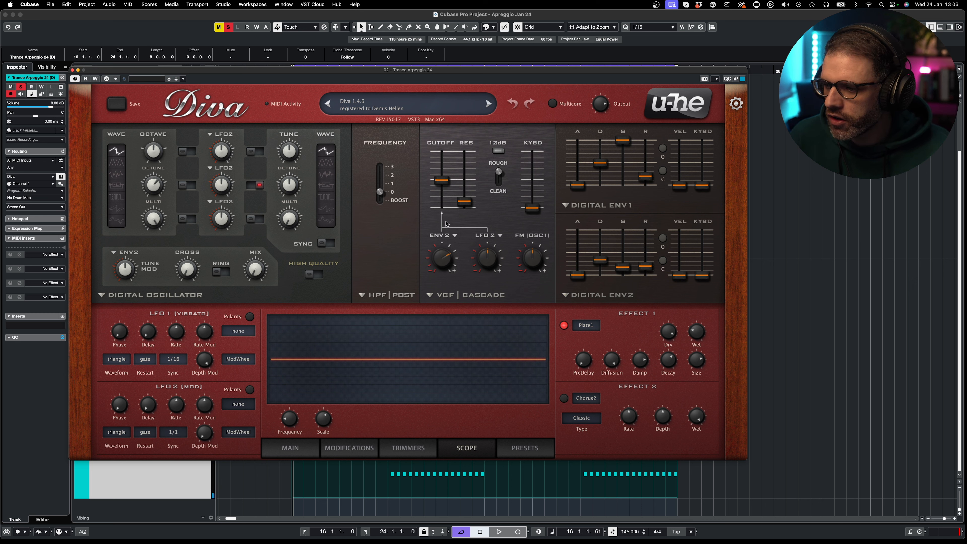
key("space")
left_click_drag(441, 179, 441, 188)
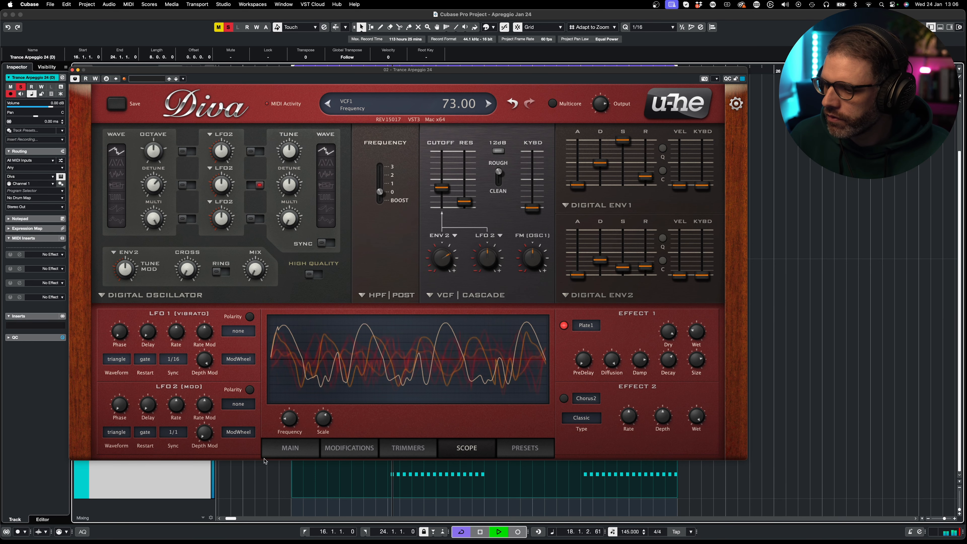
- Stop playback and set Diva's pan modulation source to StackIndex
left_click(290, 448)
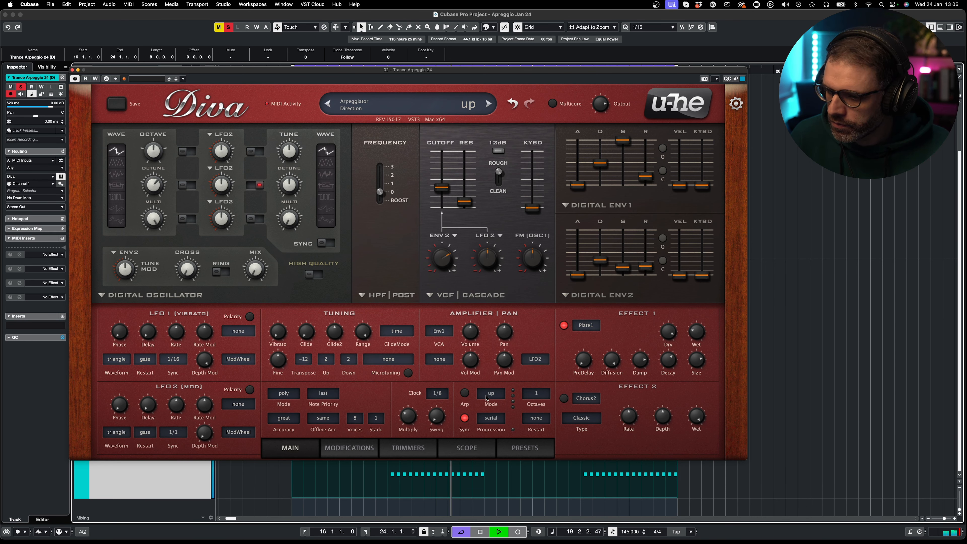
key("space")
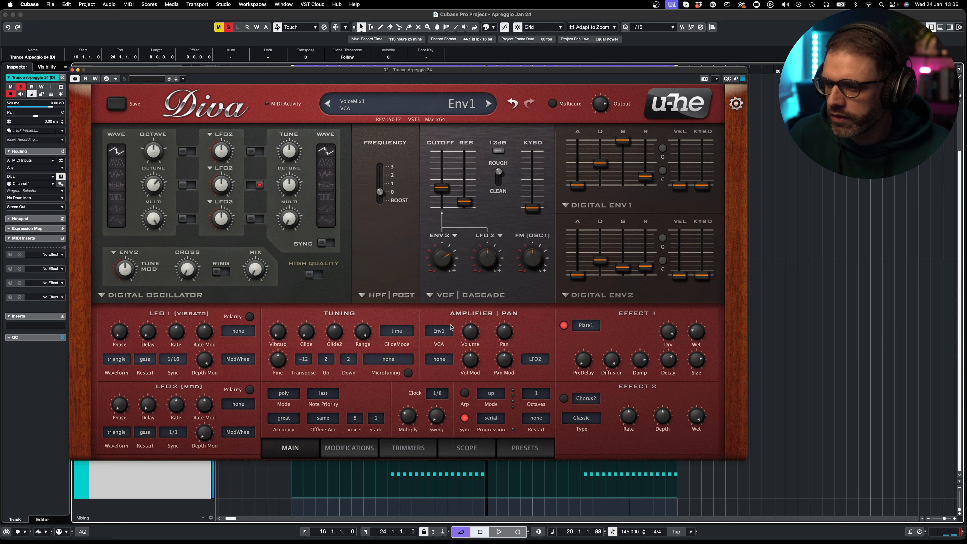
left_click(535, 359)
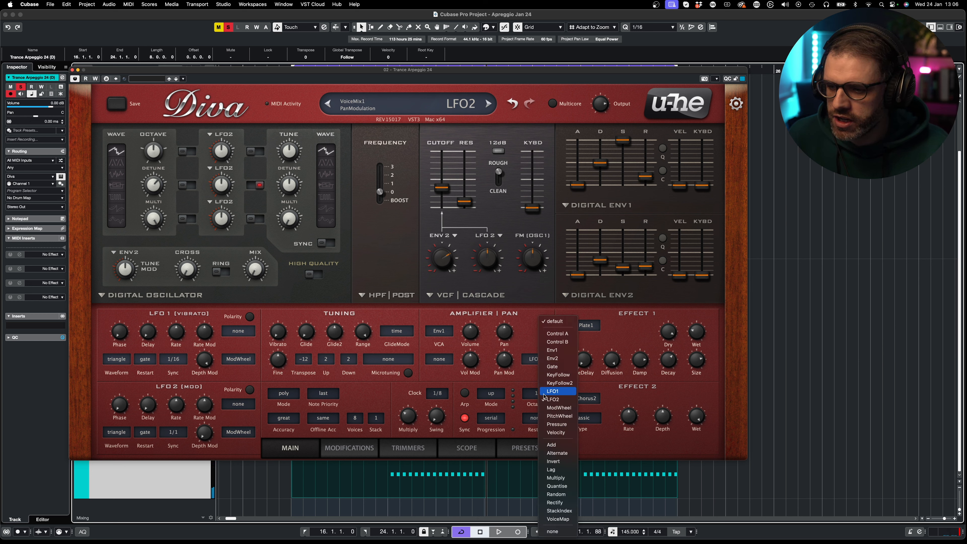
left_click(566, 512)
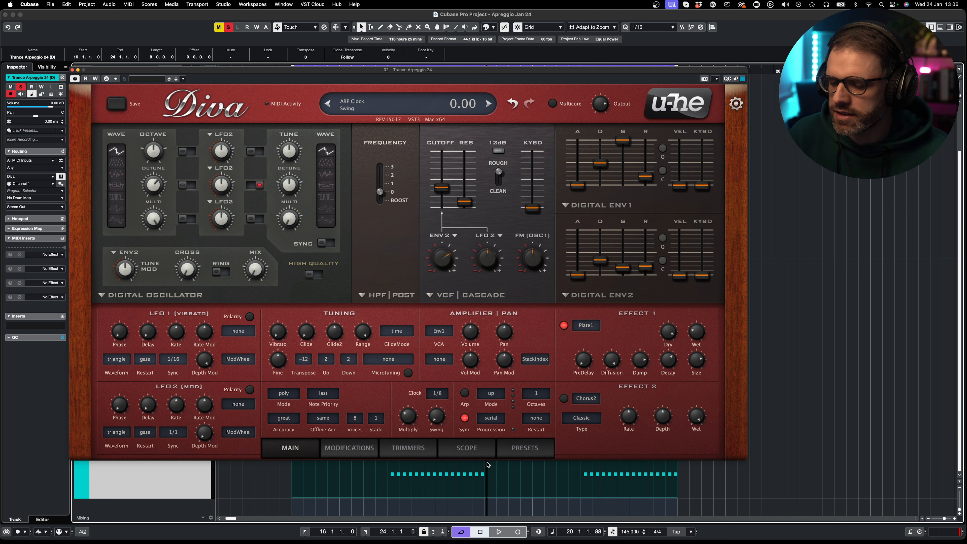
left_click(348, 452)
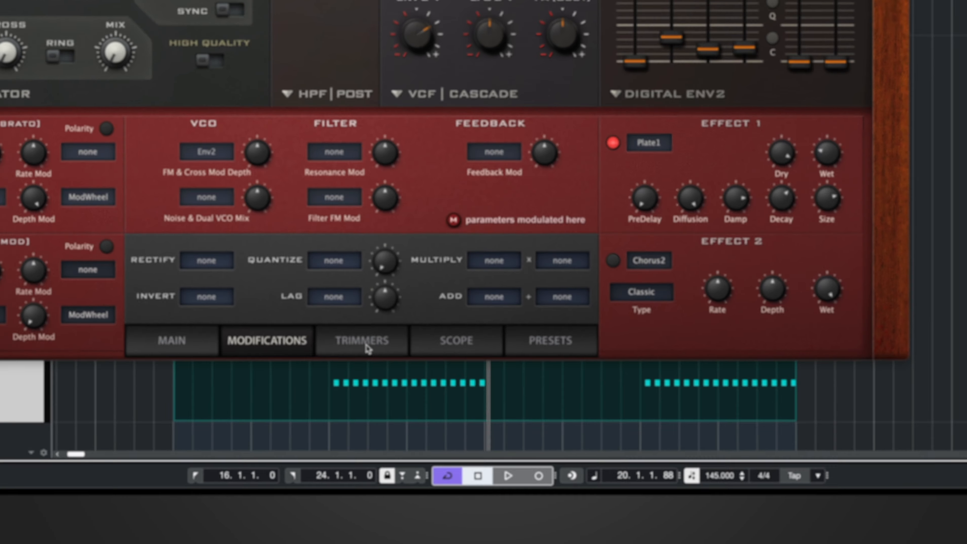
left_click(409, 450)
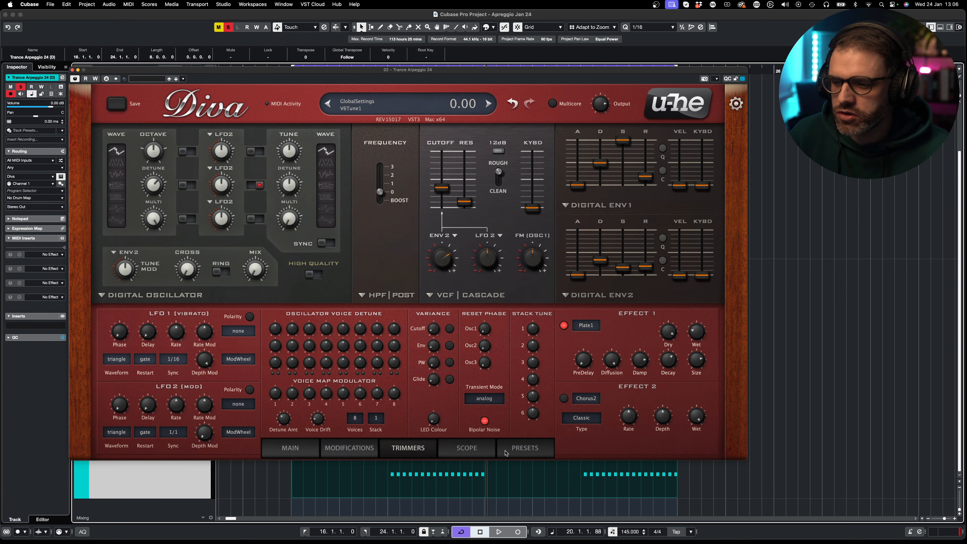
left_click(290, 447)
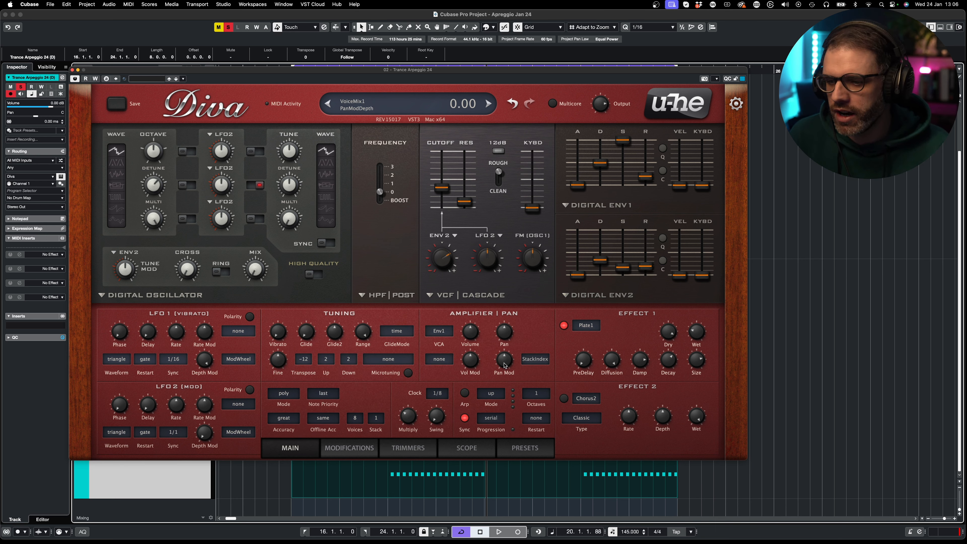
- Adjust the Pan Mod depth by ear during playback, trying -4.00 and raising it slightly
key("space")
left_click_drag(504, 365, 492, 479)
mouse_move(507, 362)
left_mouse_down()
mouse_move(506, 407)
mouse_move(507, 366)
mouse_move(505, 379)
left_mouse_up()
key("space")
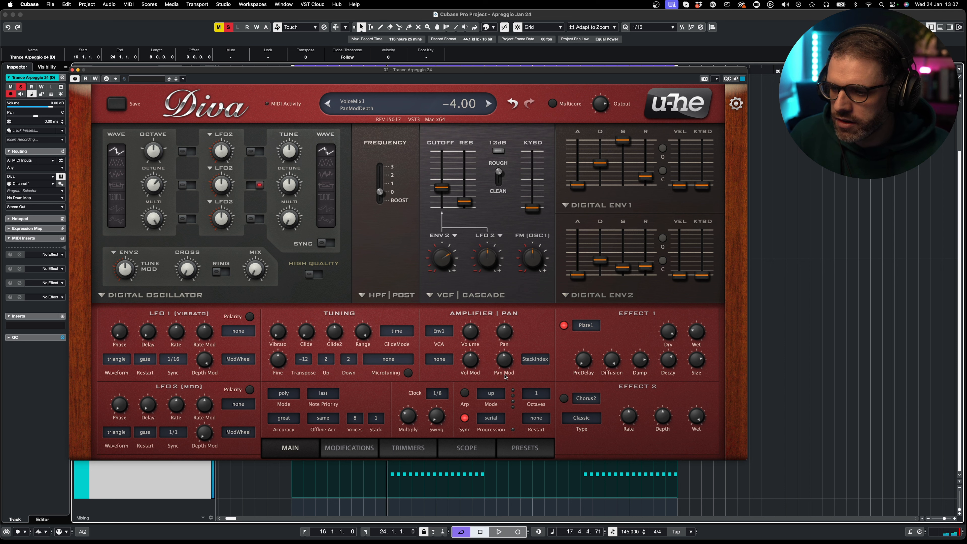
key("space")
left_click_drag(506, 366, 506, 362)
key("space")
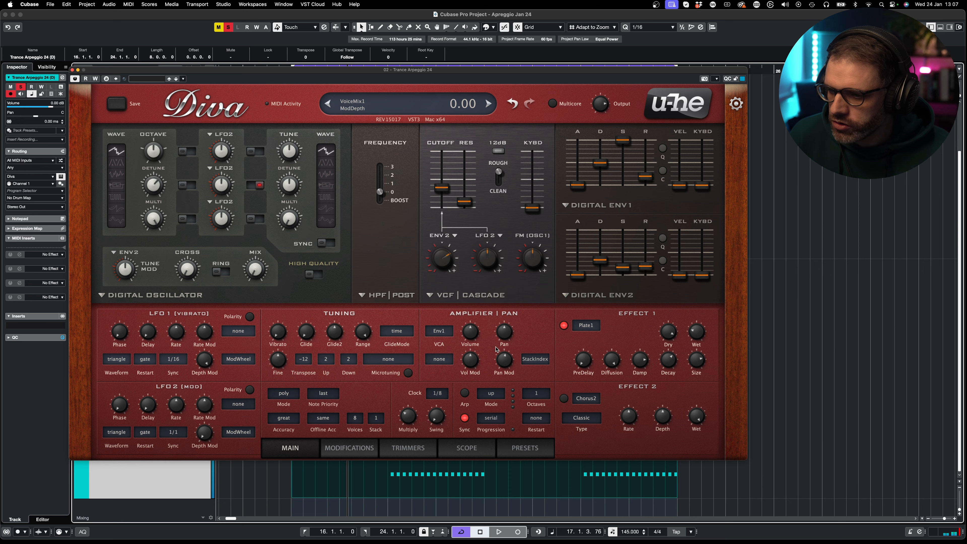
- Set the voice stack to 2 among Diva's trimmer settings and play back the arpeggio
left_click(346, 449)
left_click(401, 446)
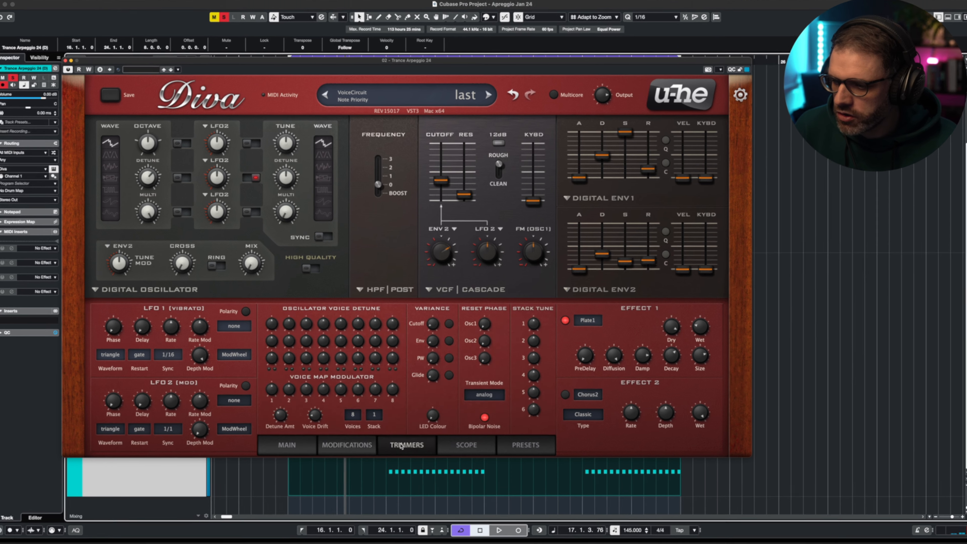
left_click(375, 417)
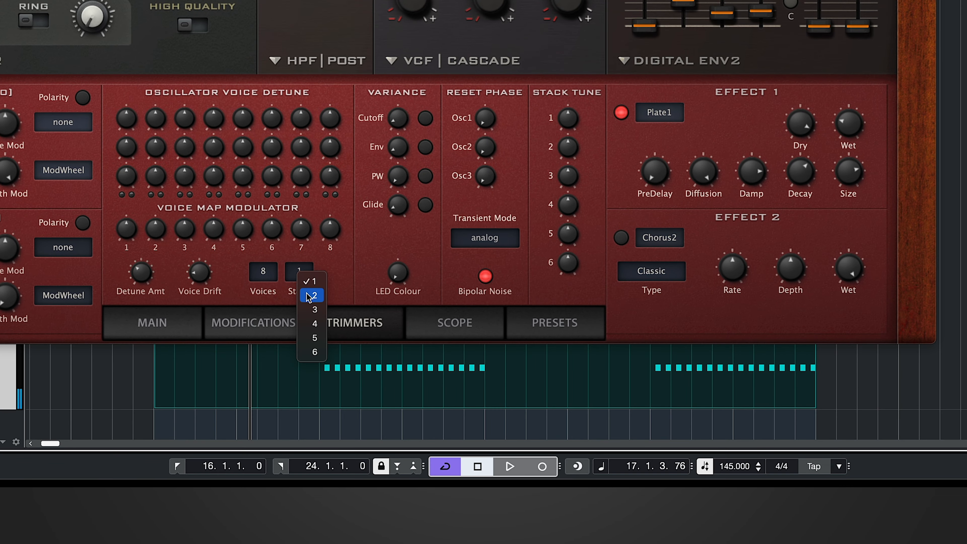
left_click(307, 299)
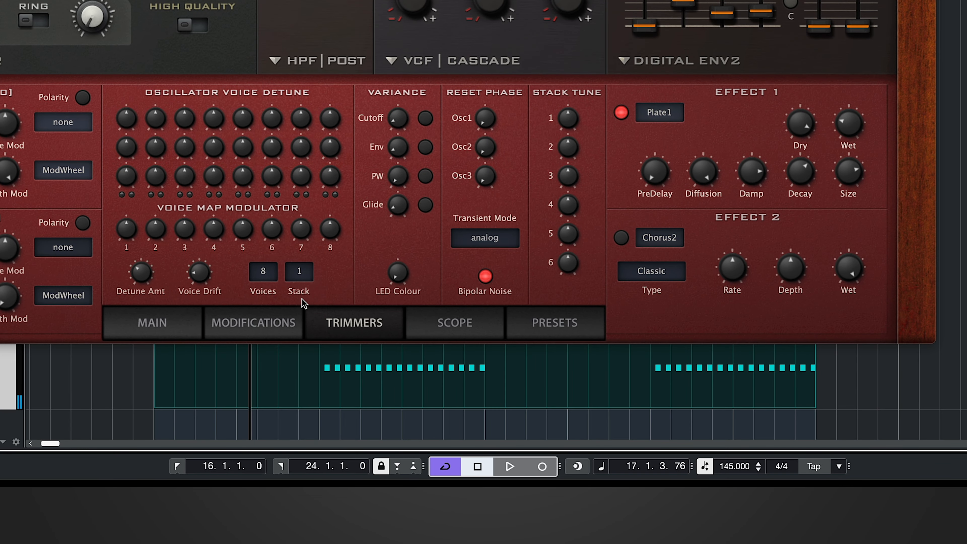
key("space")
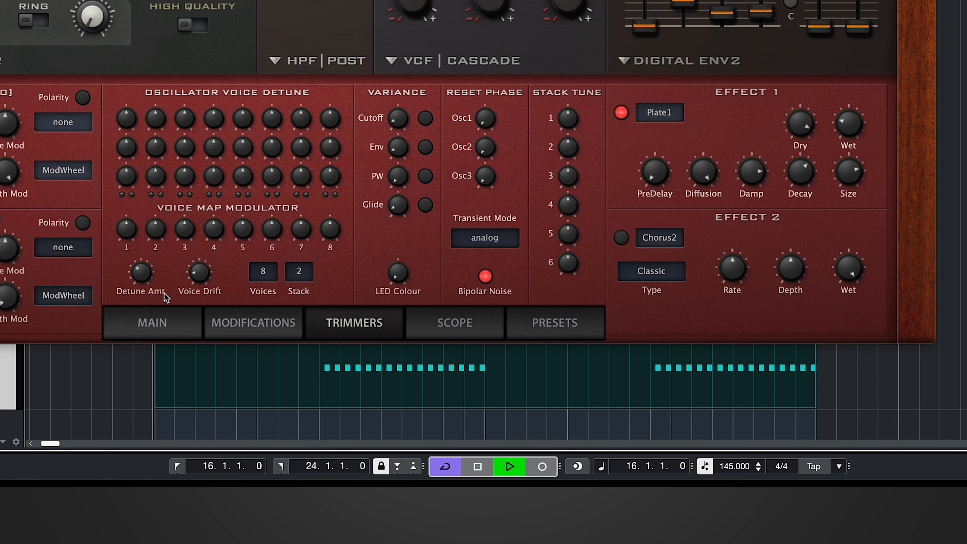
- Return to Diva's main settings and raise the Pan Mod depth to 66 while the arpeggio plays
left_click(173, 325)
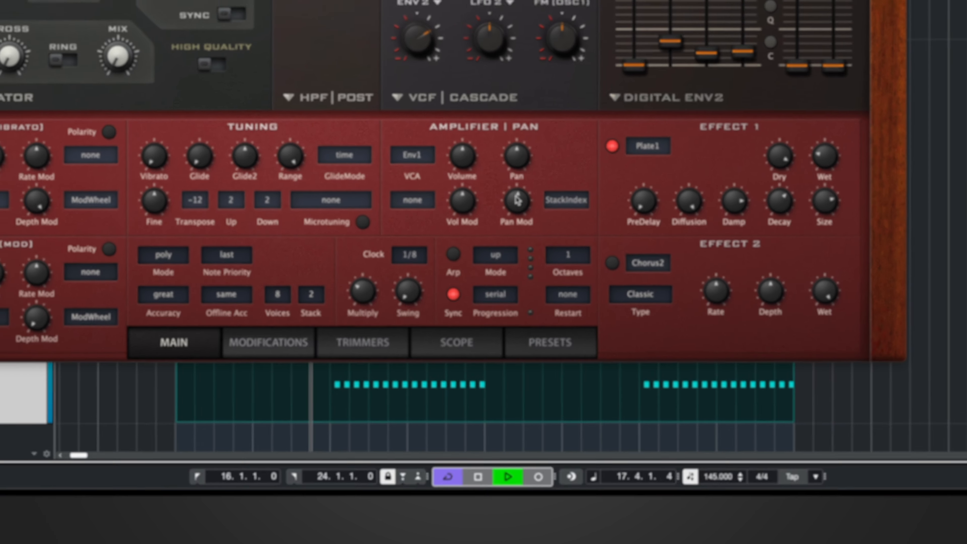
left_click_drag(519, 172, 521, 162)
mouse_move(508, 331)
left_mouse_down()
mouse_move(513, 296)
mouse_move(512, 340)
left_mouse_up()
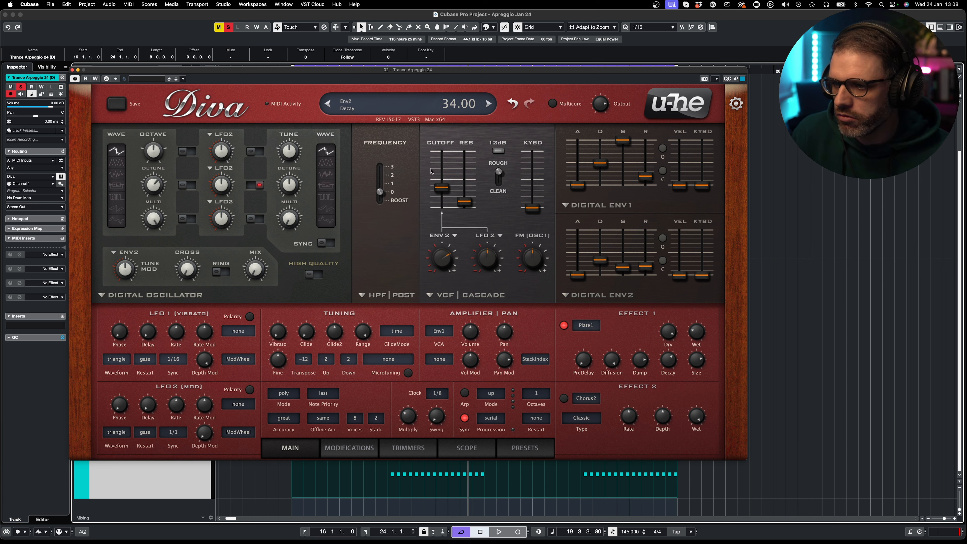
key("space")
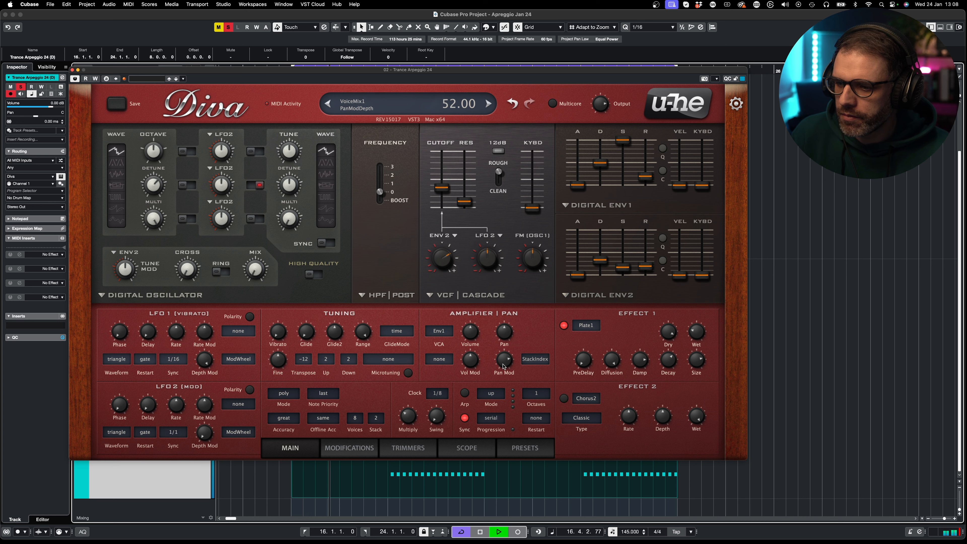
left_click_drag(504, 366, 510, 358)
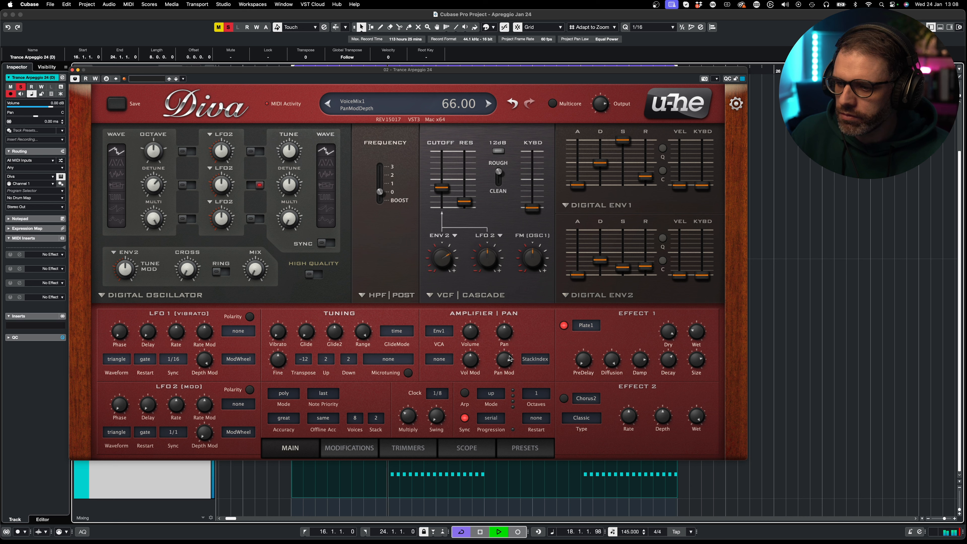
- Adjust the Pan Mod depth by ear during playback, trying -4 and 100 to compare the stereo spread
scroll(502, 376, "down", 8)
scroll(502, 373, "down", 5)
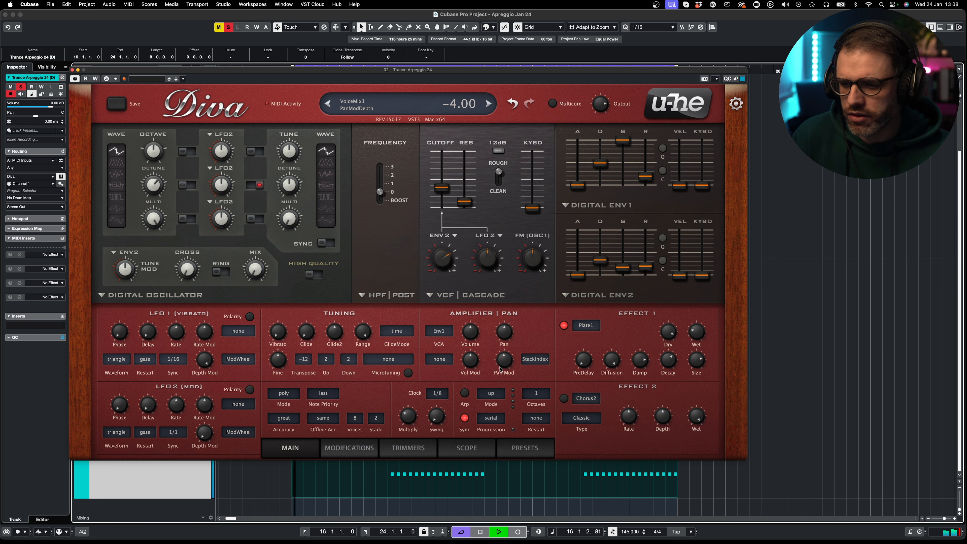
scroll(504, 366, "up", 10)
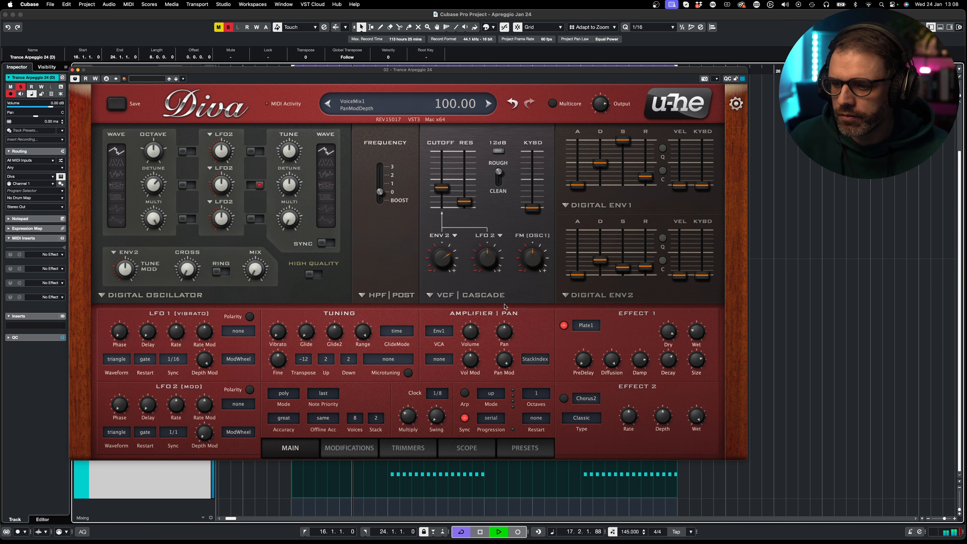
scroll(505, 370, "down", 2)
scroll(505, 370, "down", 3)
scroll(505, 373, "up", 3)
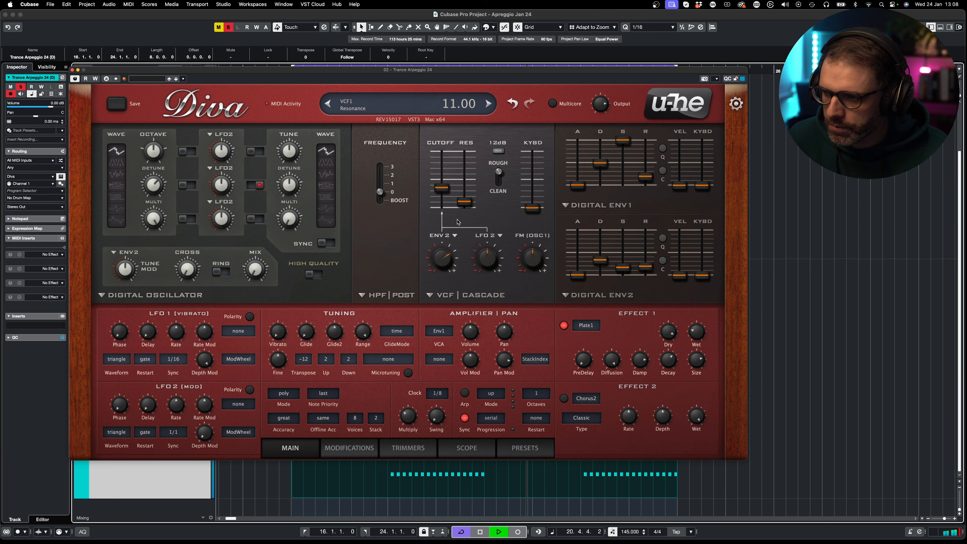
- Open up Diva's VCF cutoff to near its maximum during playback
mouse_move(442, 190)
left_mouse_down()
mouse_move(440, 132)
mouse_move(443, 173)
left_mouse_up()
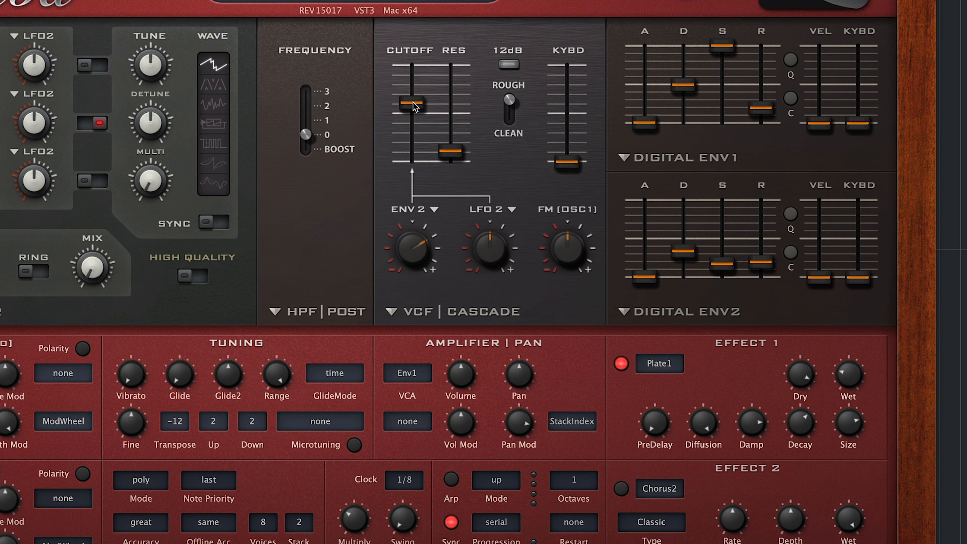
left_click_drag(416, 107, 415, 68)
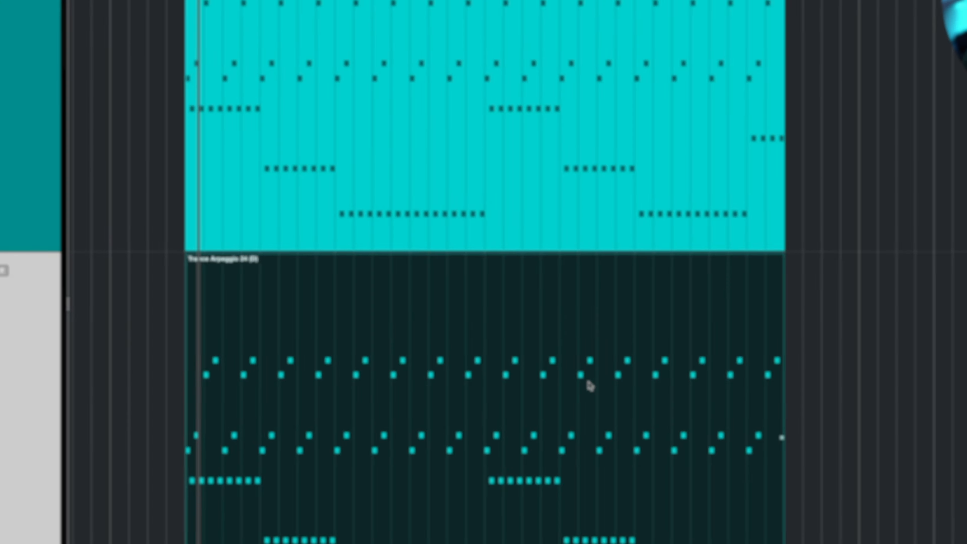
- Open the lower Trance Arpeggio 24 (D) part in the Key Editor and raise its last four bass notes to G3
double_click(587, 382)
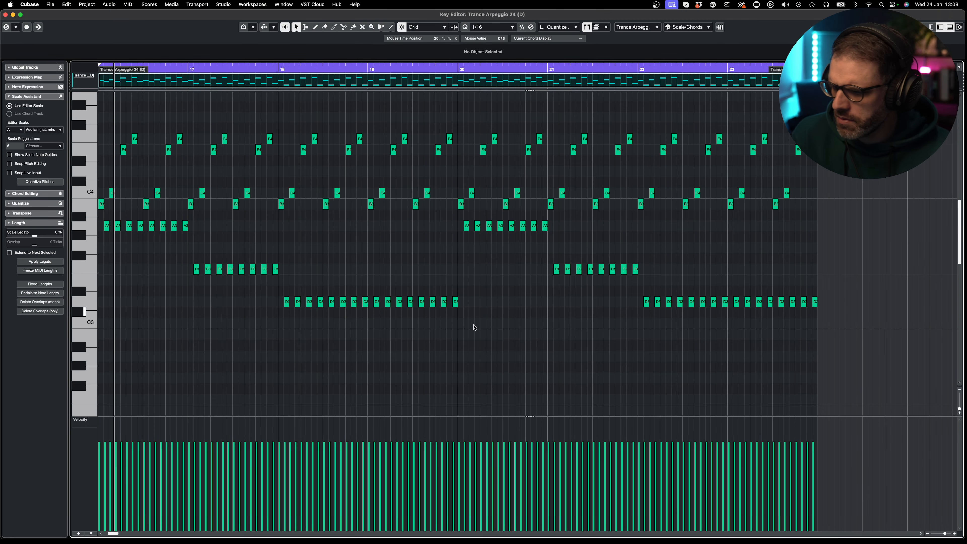
scroll(470, 329, "up", 1)
scroll(470, 329, "up", 1)
left_click_drag(838, 307, 777, 337)
key("Up")
key("Up")
key("Up")
key("Up")
key("Up")
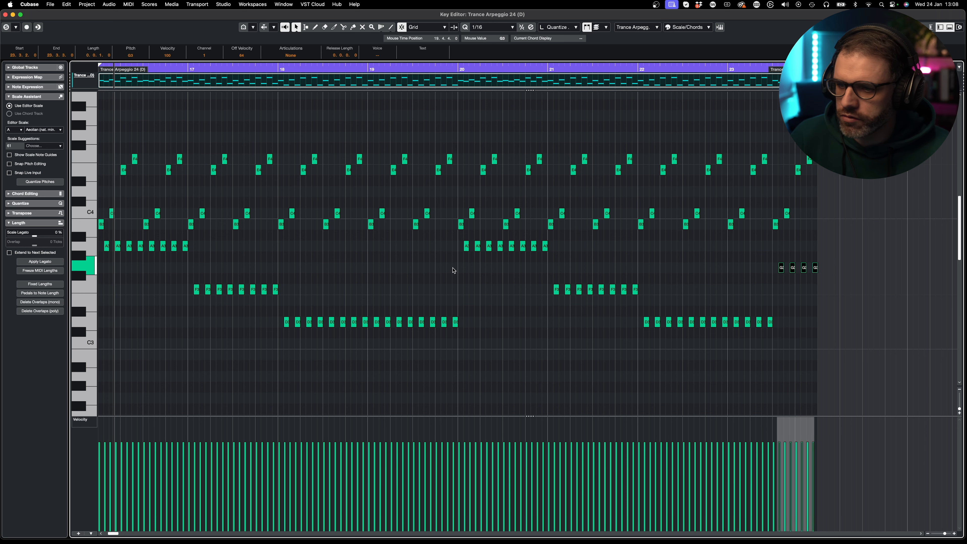
- Try raising the bass notes from bar 21 to mid bar 23 by two semitones
left_click_drag(718, 268, 858, 281)
left_click_drag(243, 244, 88, 252)
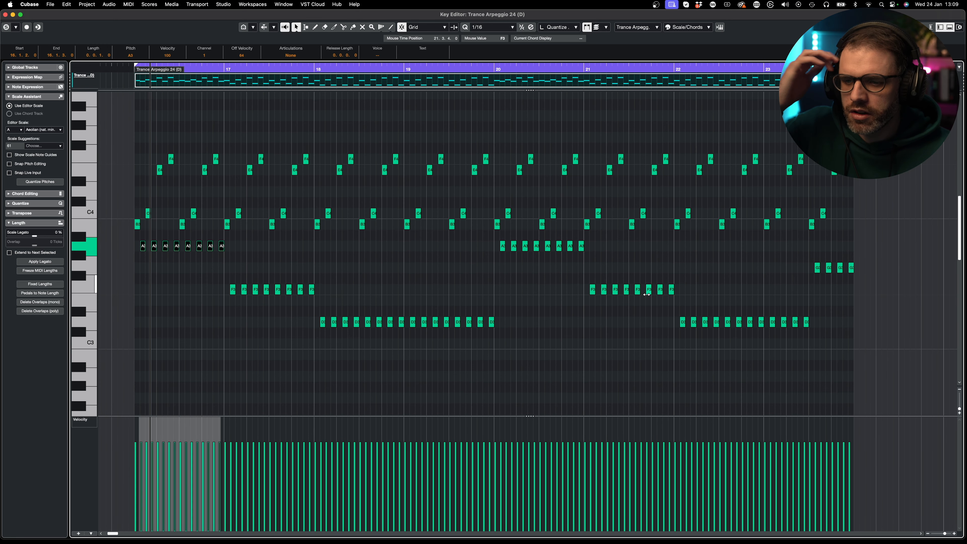
left_click_drag(676, 280, 809, 351)
key("Up")
key("Up")
key("Down")
key("Down")
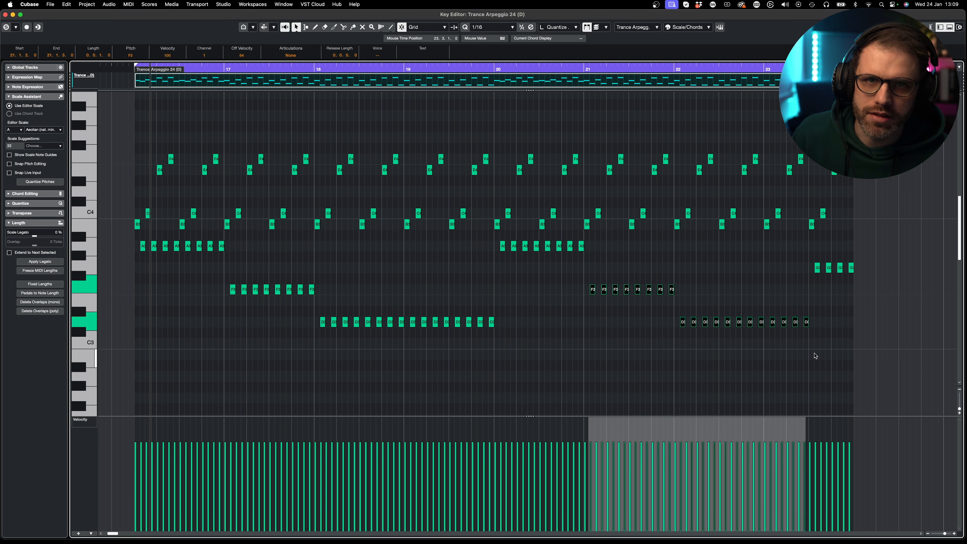
left_click(717, 262)
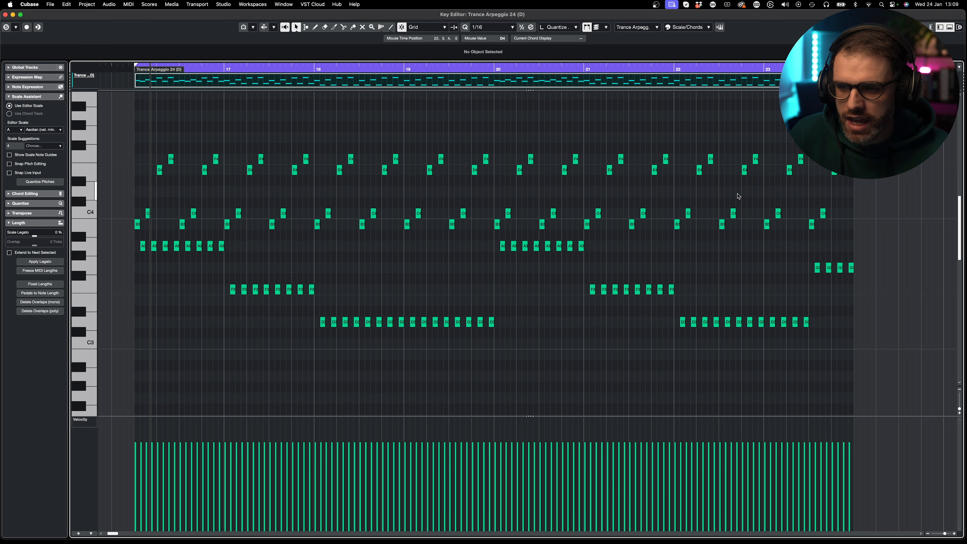
- Transpose all the notes down three semitones and set the editor scale root to F#
key("super+a")
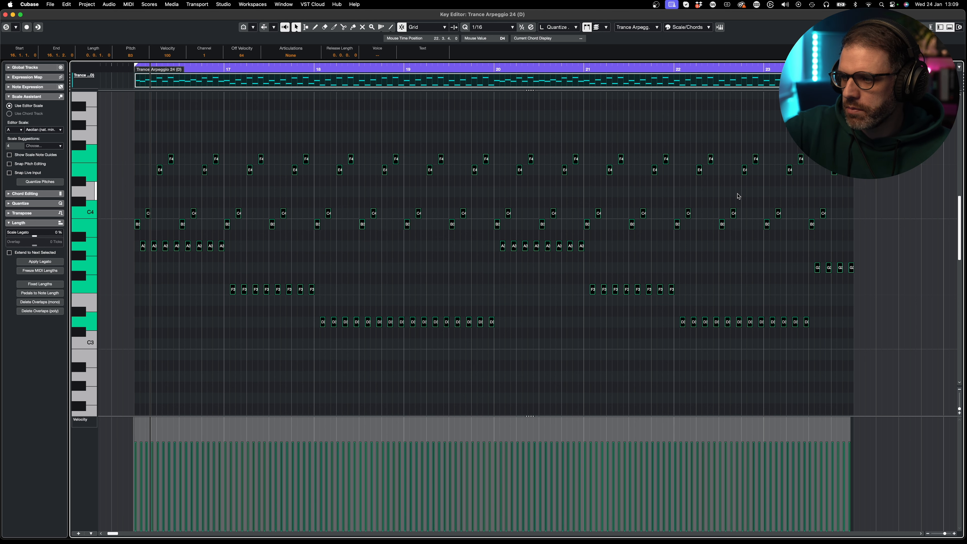
key("Down")
key("Down")
key("Down")
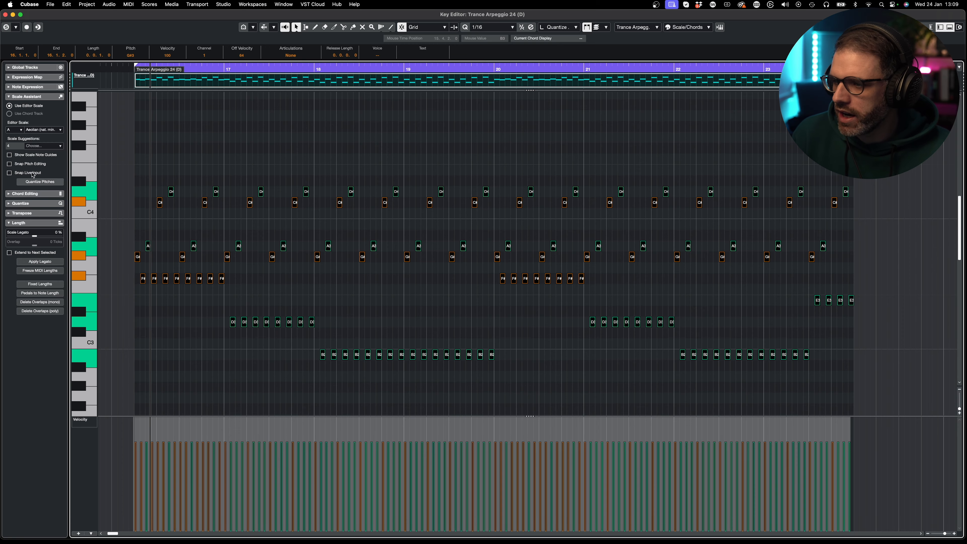
left_click(20, 129)
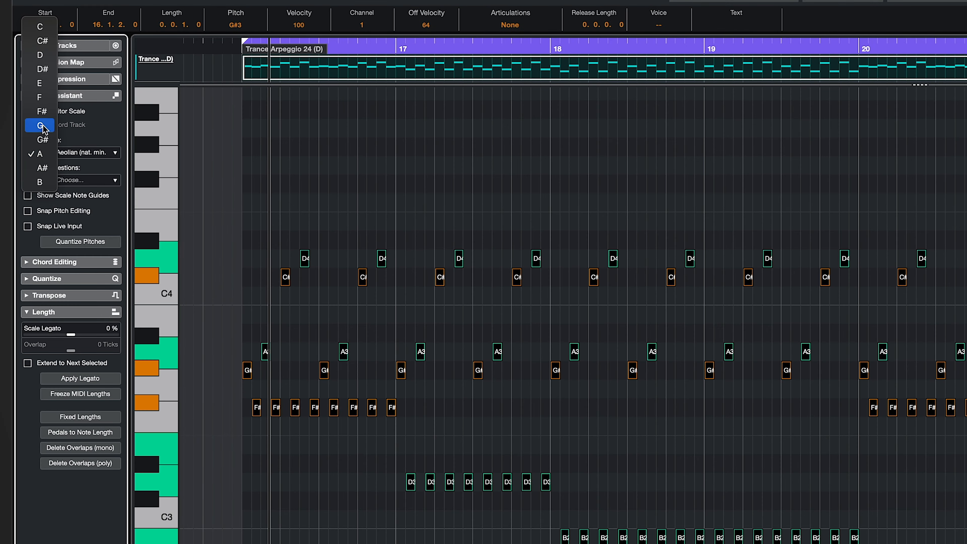
left_click(42, 111)
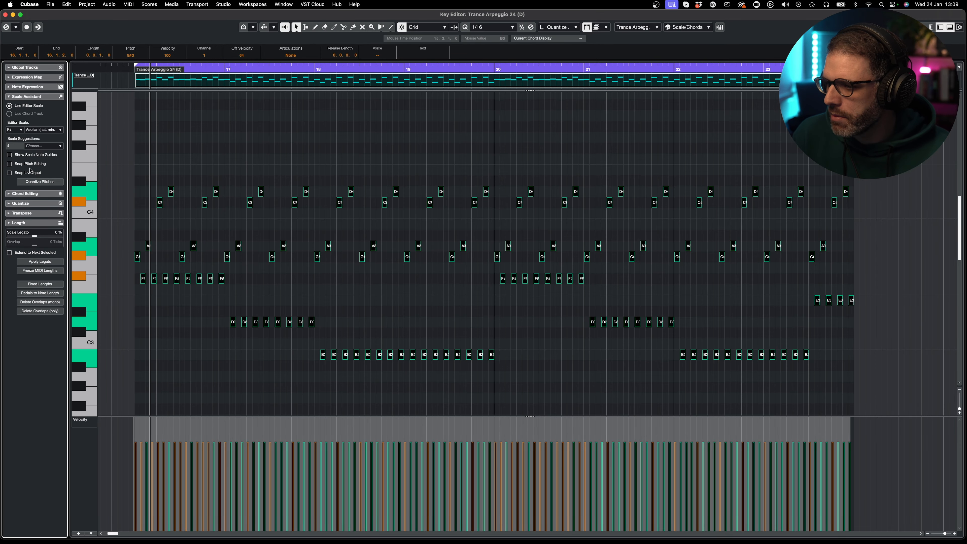
- Undo the transposition of all notes and set the editor scale root back to A
key("super+z")
left_click(16, 132)
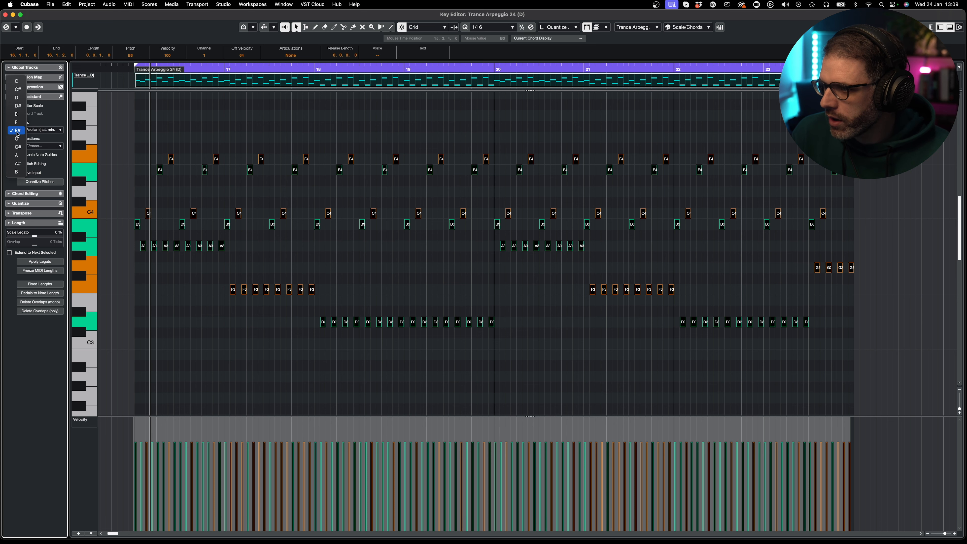
left_click(17, 155)
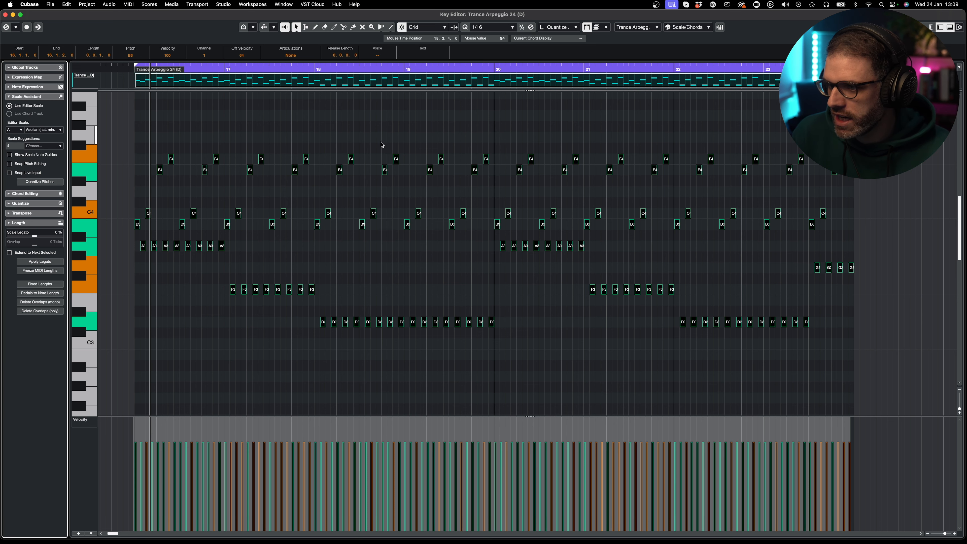
left_click(382, 145)
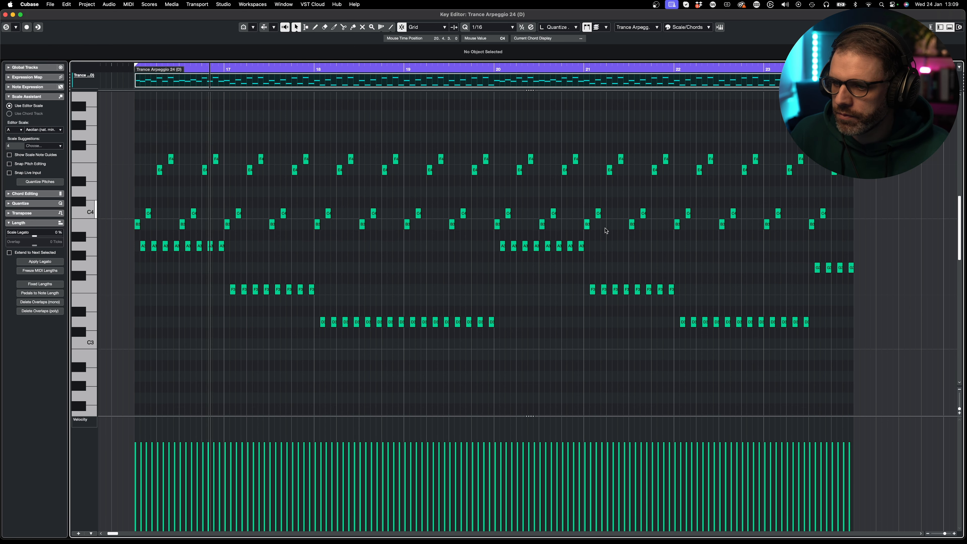
- Try the bass notes of bar 21 on G3 during playback and return them to F3
left_click_drag(718, 279, 573, 296)
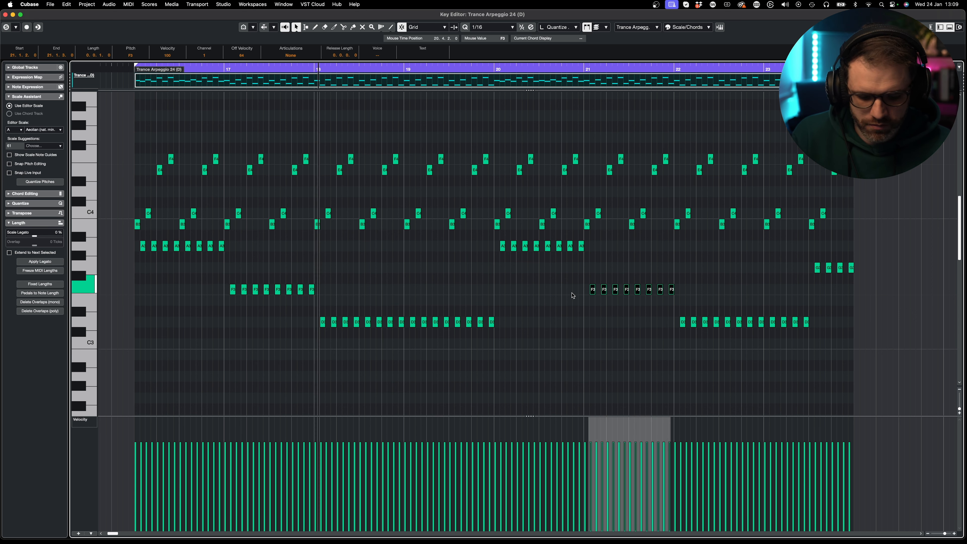
key("Up")
key("Up")
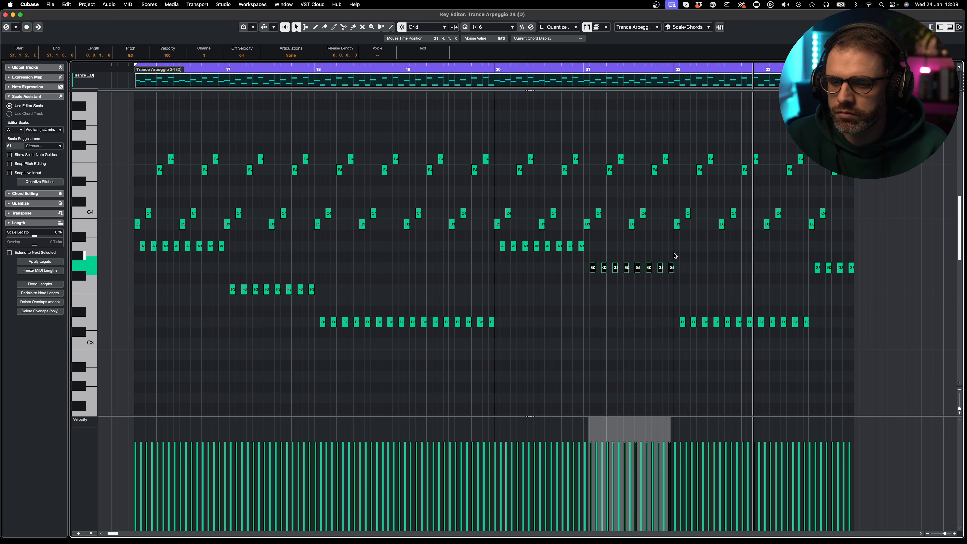
left_click_drag(684, 261, 574, 280)
key("Down")
key("Down")
- Lower the last three bass notes of bar 21 to C3
left_click_drag(692, 274, 650, 299)
key("Down")
key("Down")
key("Down")
key("Down")
key("Down")
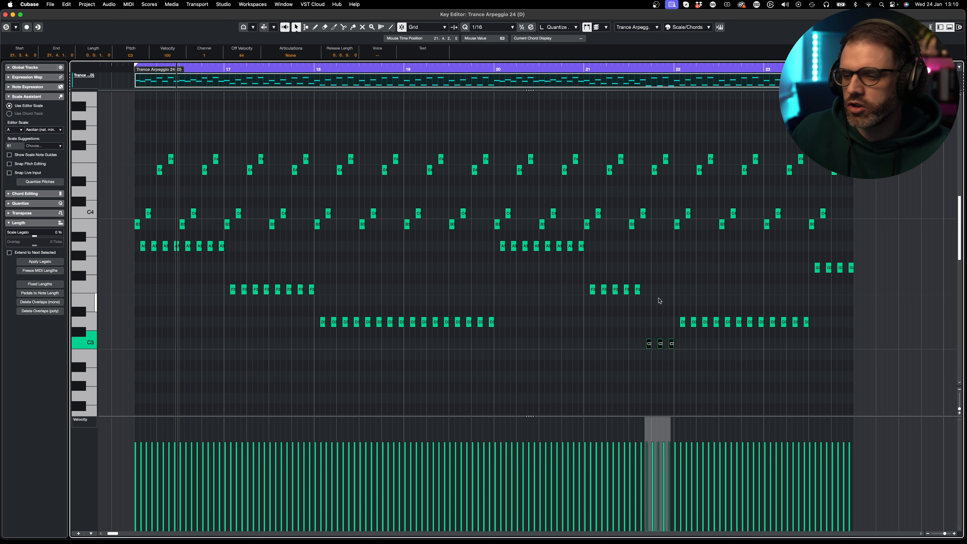
- Examine how the three C3 notes lead into the D3 bass notes of bar 22, comparing them with bar 19
left_click_drag(715, 348, 606, 344)
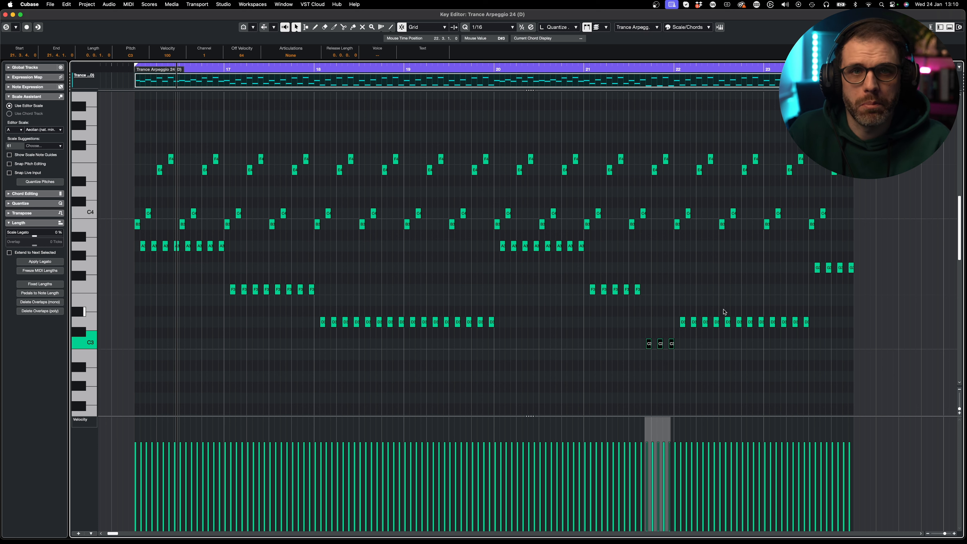
left_click_drag(685, 336, 626, 356)
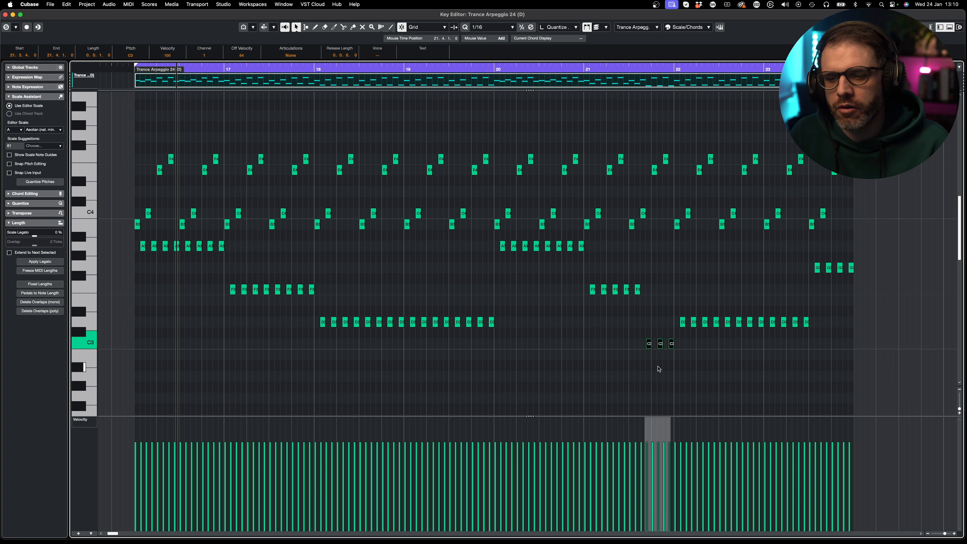
left_click_drag(640, 311, 863, 331)
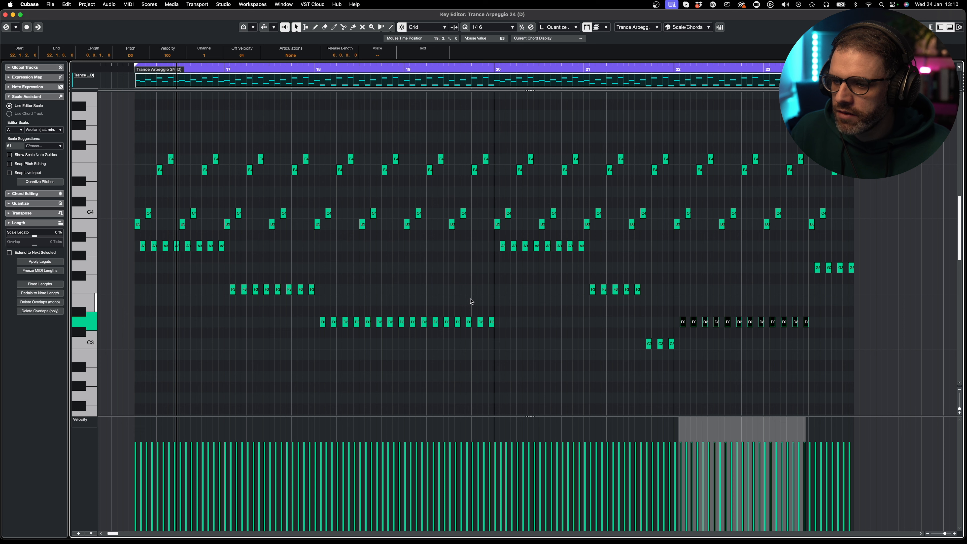
left_click_drag(471, 301, 411, 347)
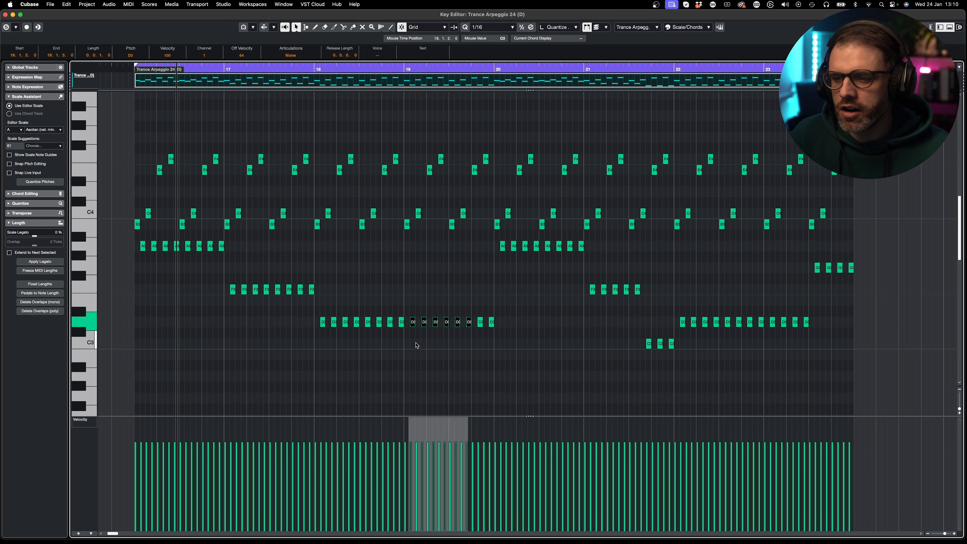
left_click_drag(715, 367, 639, 338)
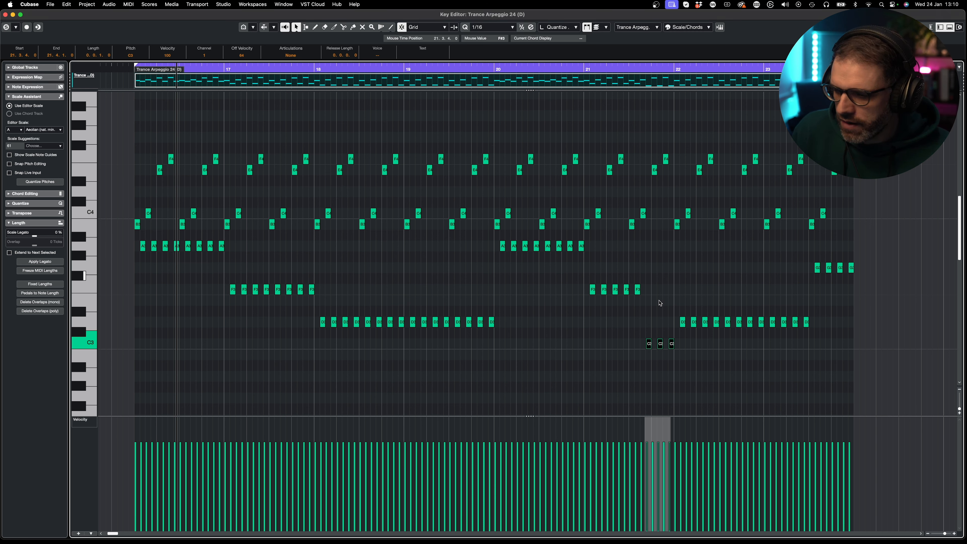
left_click_drag(670, 307, 827, 343)
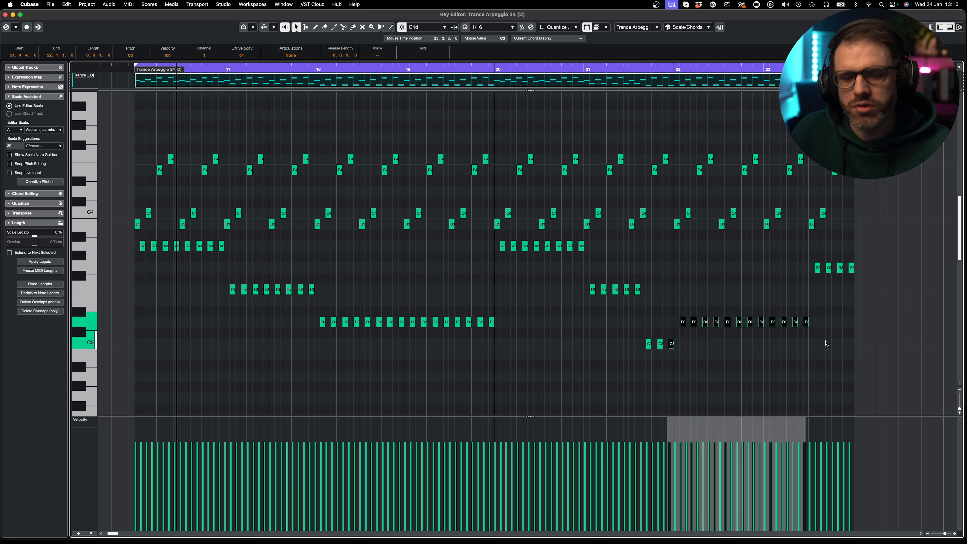
key("space")
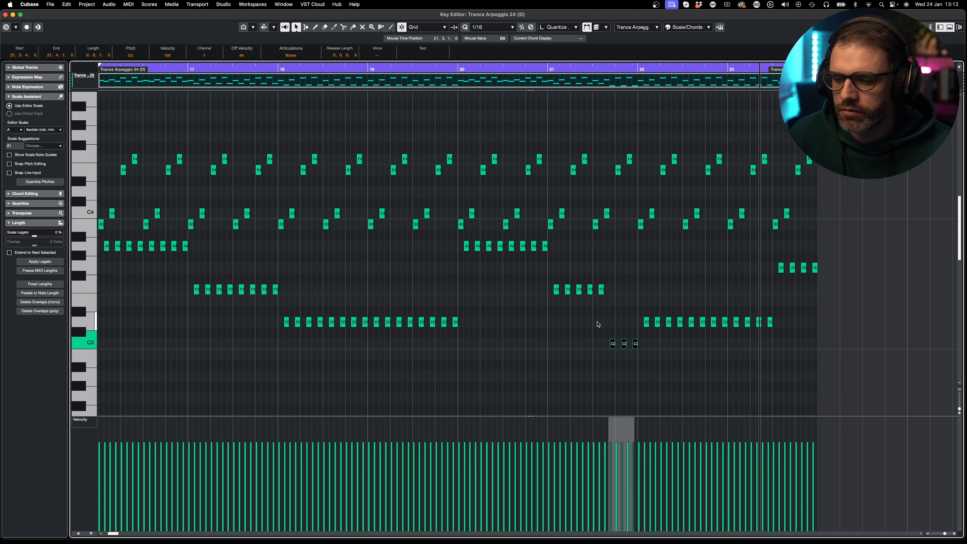
left_click_drag(596, 325, 693, 378)
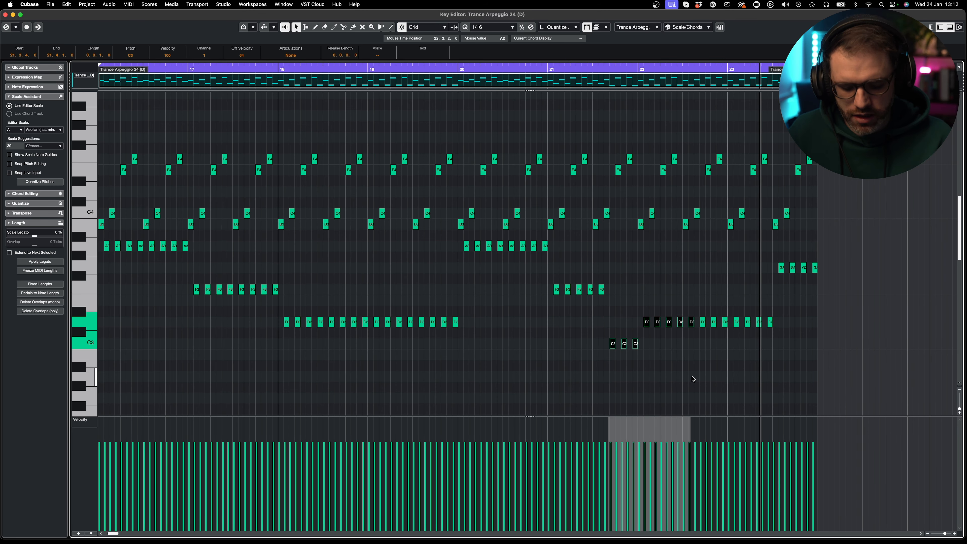
- Leave the Key Editor, reopen Diva, lower the VCF cutoff to below mid-range and play back the arpeggio
key("Return")
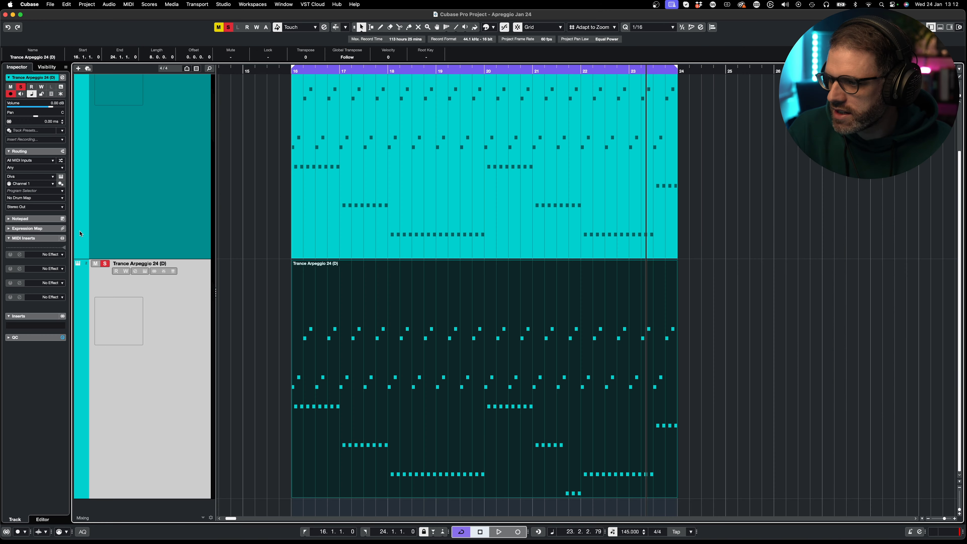
left_click(145, 271)
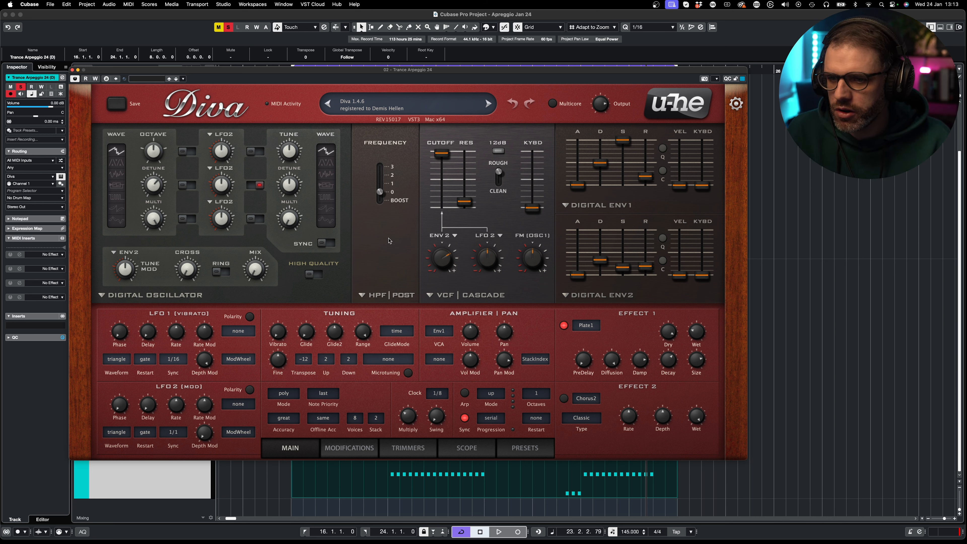
left_click_drag(442, 154, 443, 196)
key("space")
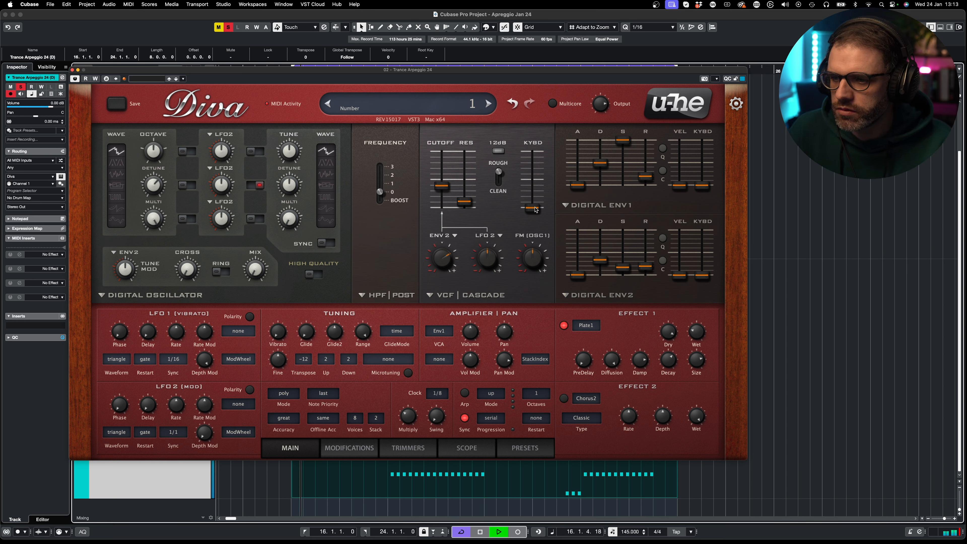
- Raise the VCF keyboard tracking to near its maximum and play back the arpeggio
left_click_drag(532, 208, 544, 155)
key("space")
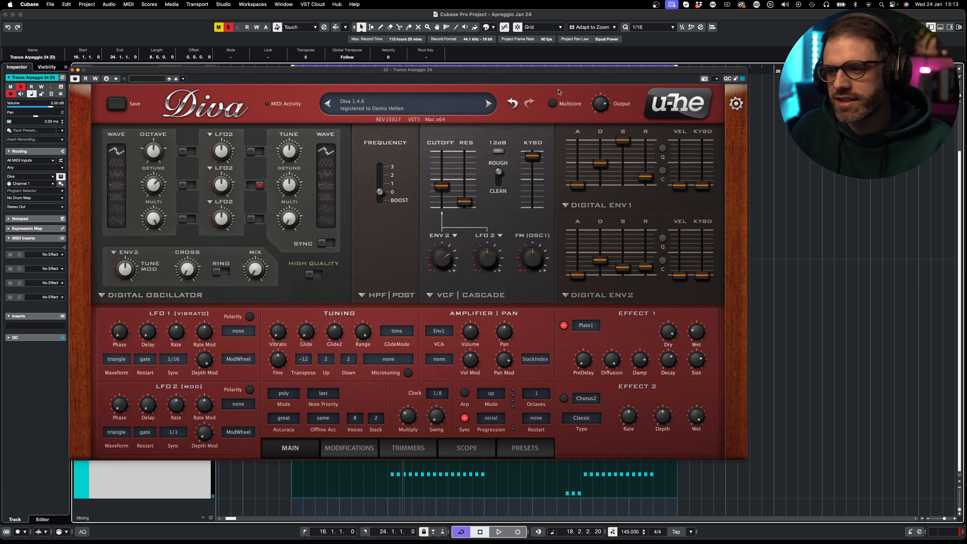
key("space")
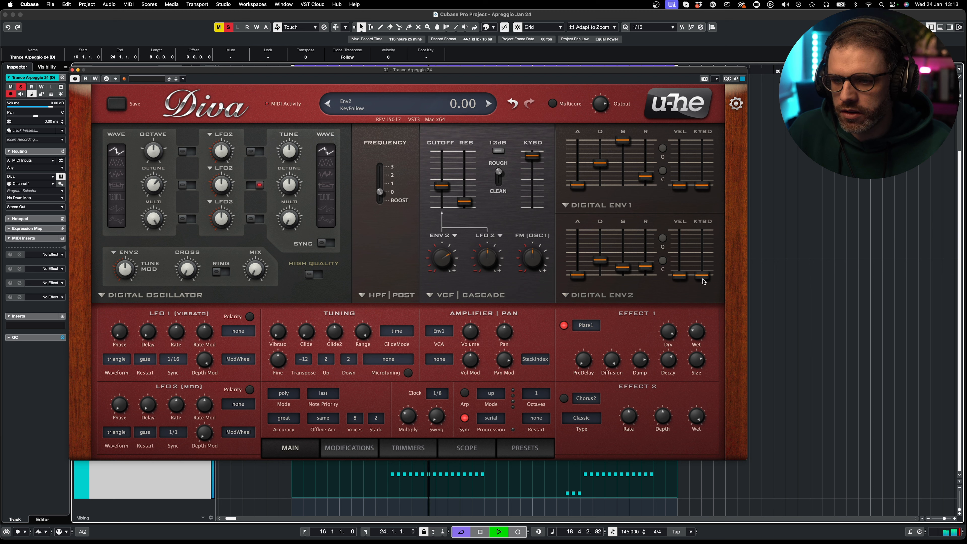
- Raise the Digital Env2 keyboard follow above mid-range, and try Env1 keyboard follow at 100 and the velocity amounts before returning them to zero
left_click_drag(702, 275, 710, 235)
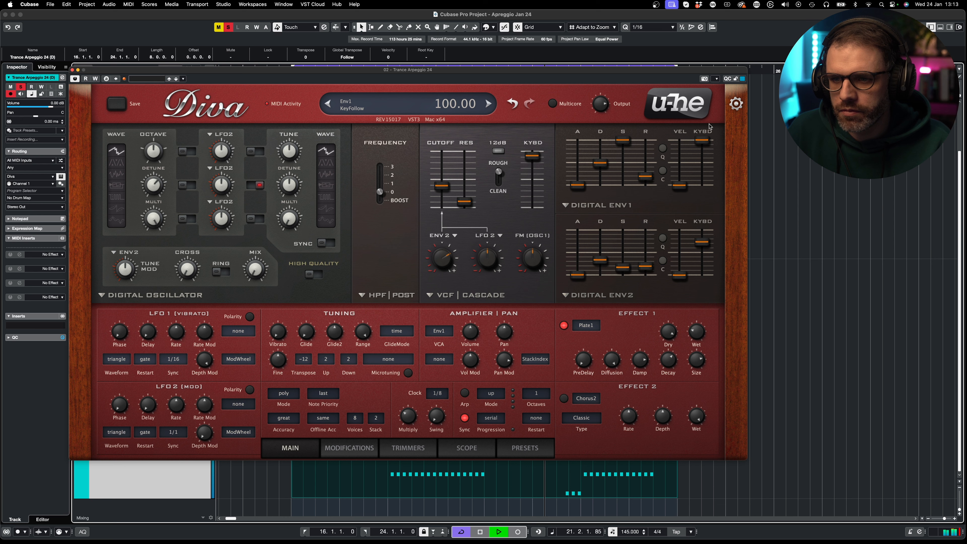
left_click_drag(681, 189, 685, 224)
mouse_move(680, 275)
left_mouse_down()
mouse_move(680, 242)
mouse_move(682, 282)
left_mouse_up()
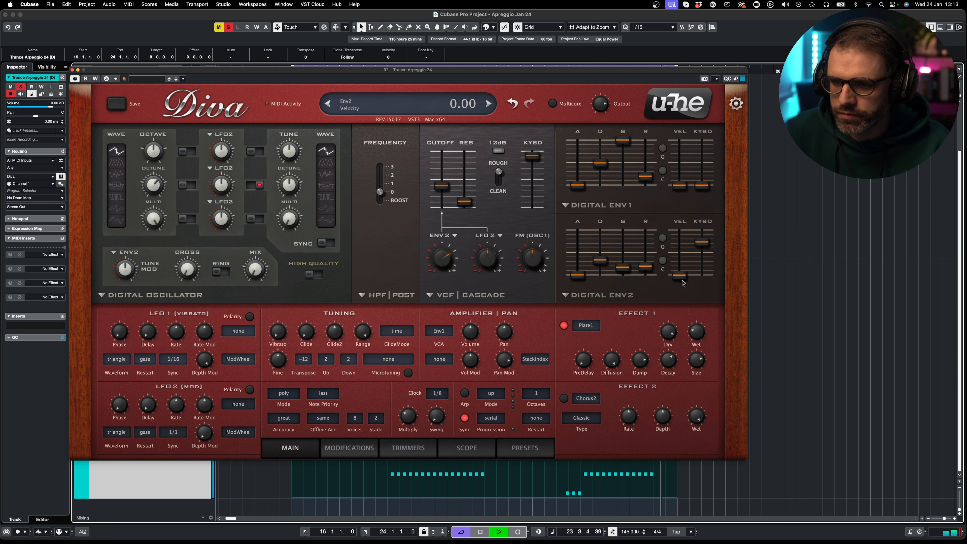
key("space")
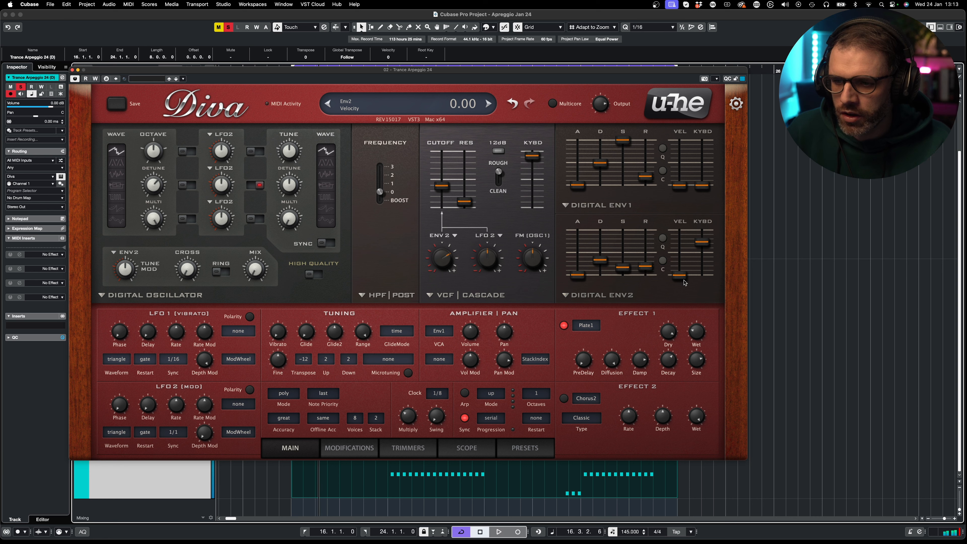
- Open the VCF cutoff fully to 150 and briefly play back the arpeggio
left_click_drag(447, 189, 464, 98)
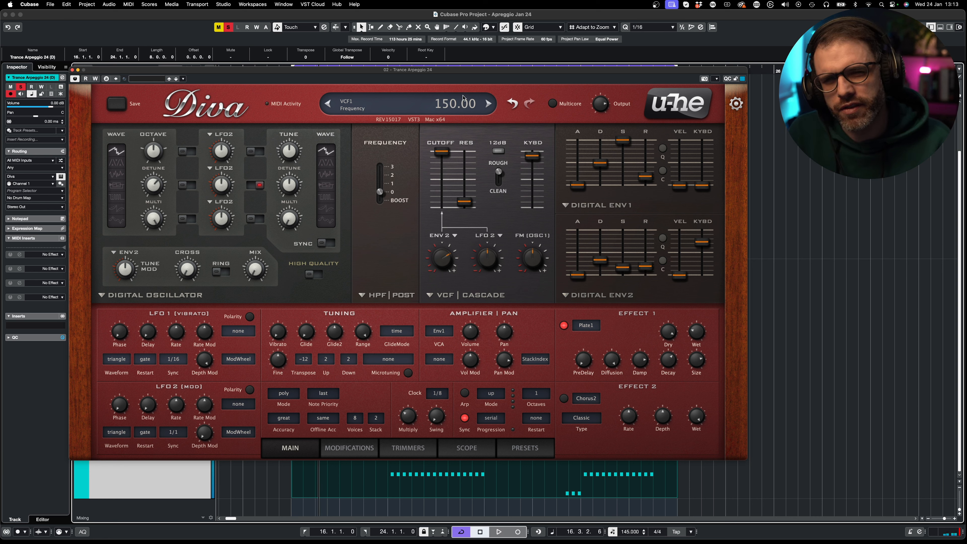
key("space")
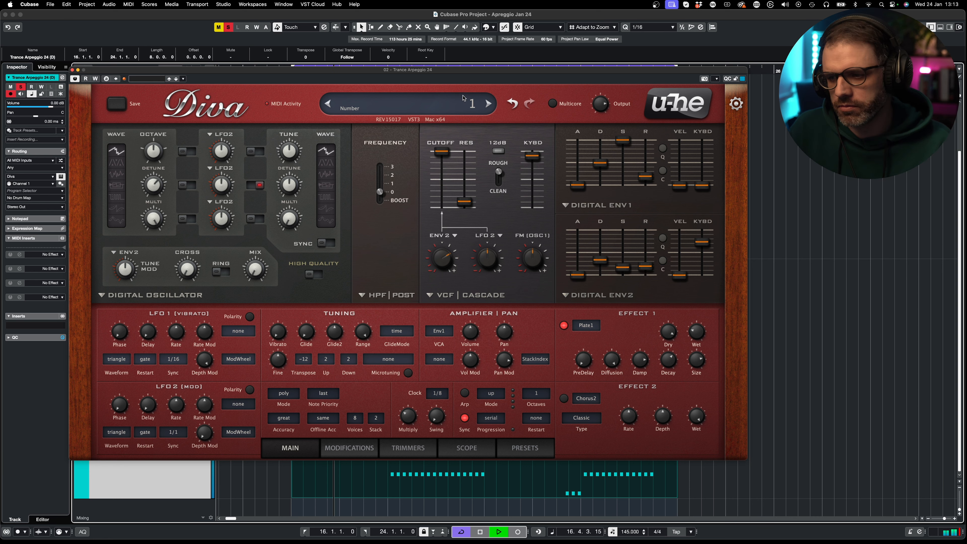
key("space")
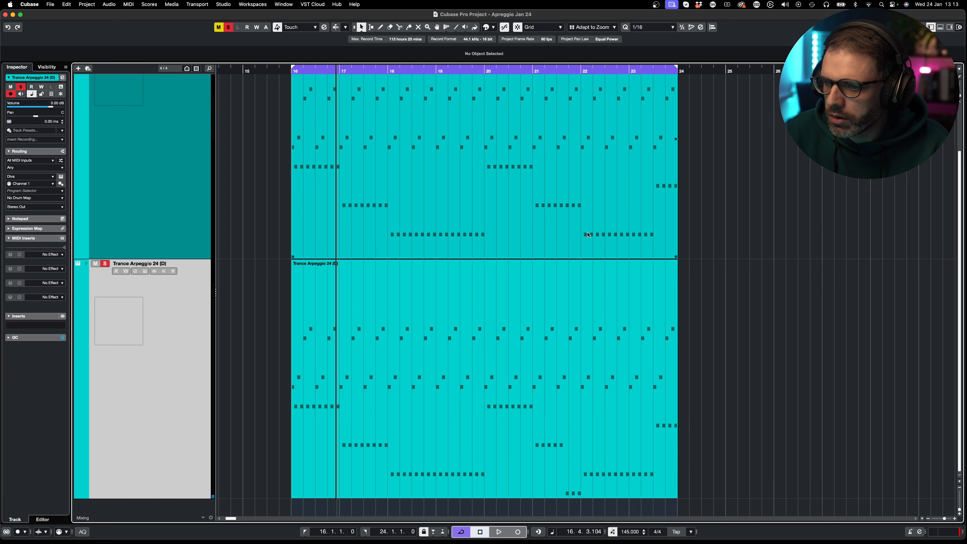
- Reopen the lower Trance Arpeggio part in the Key Editor and raise the three C3 bass notes of bar 21 to F3
double_click(574, 471)
left_click_drag(589, 324, 638, 359)
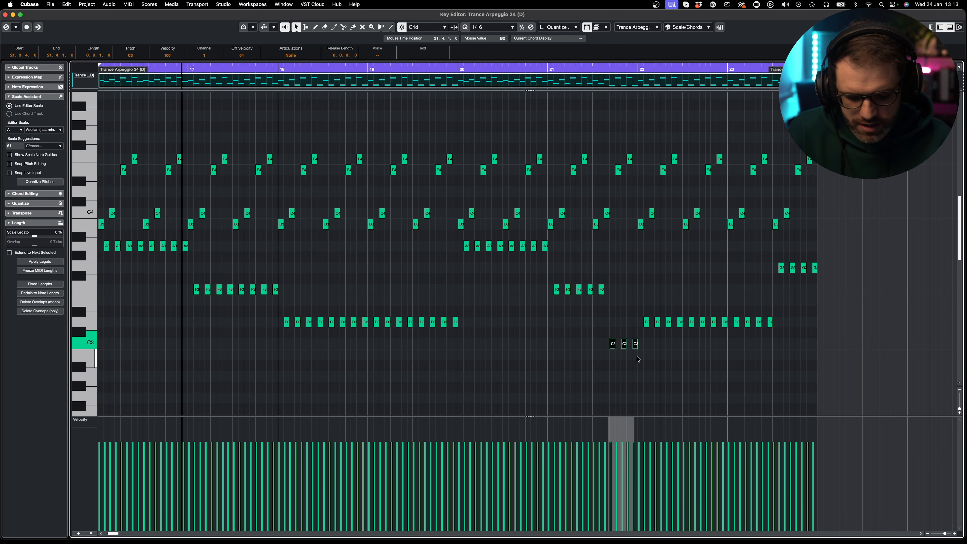
key("Up")
key("Up")
key("Up")
key("Up")
key("Up")
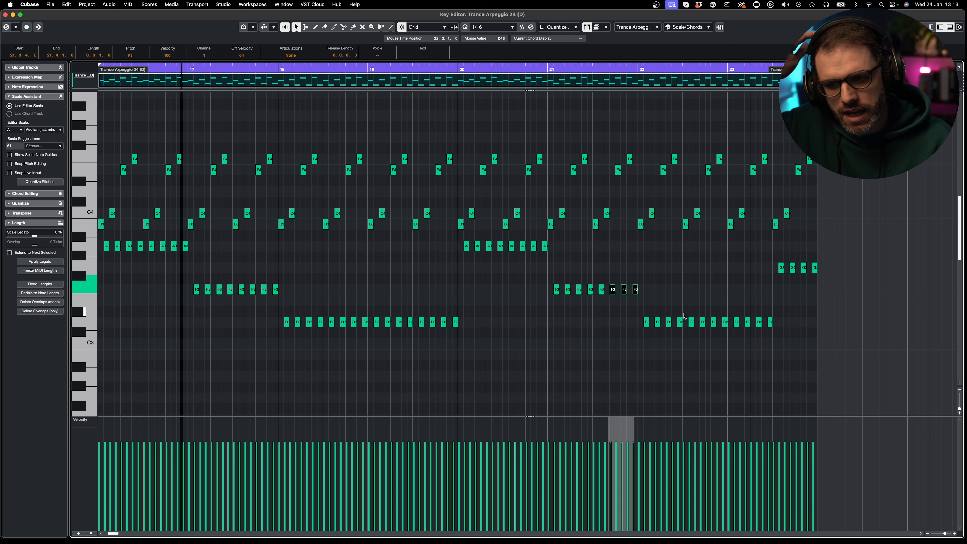
- Examine the closing G3 bass notes and the whole arpeggio note pattern up close, and return to the project view
left_click_drag(825, 268, 734, 279)
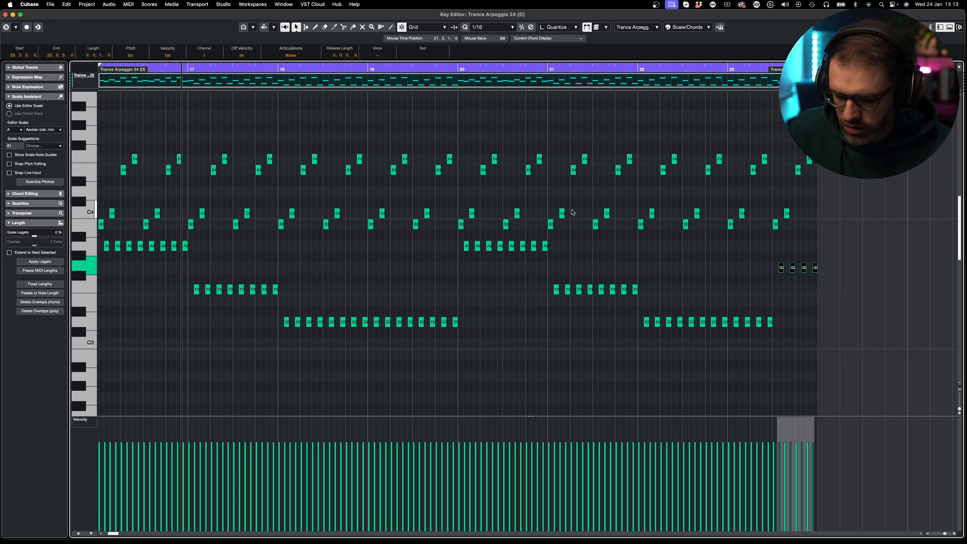
key("super+a")
key("h")
key("h")
key("h")
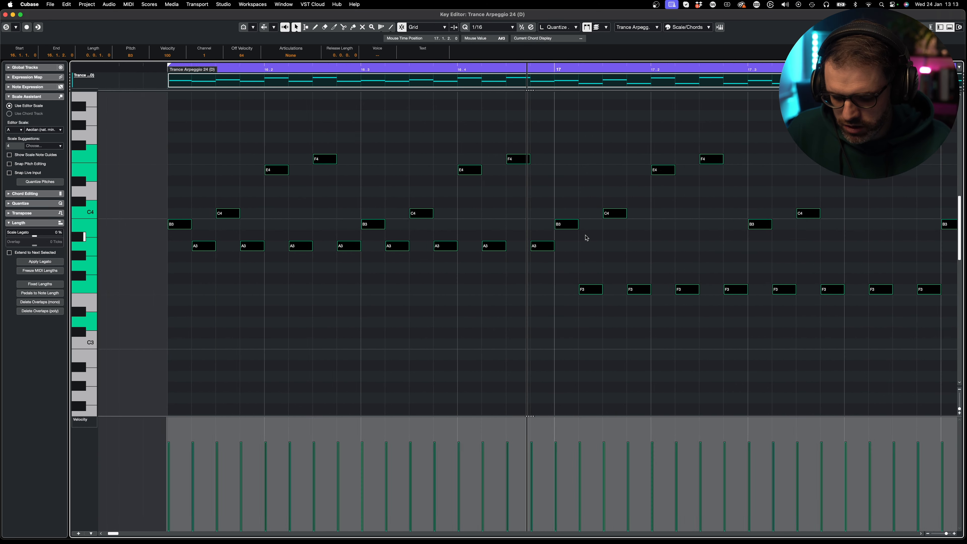
key("h")
left_click_drag(614, 230, 602, 231)
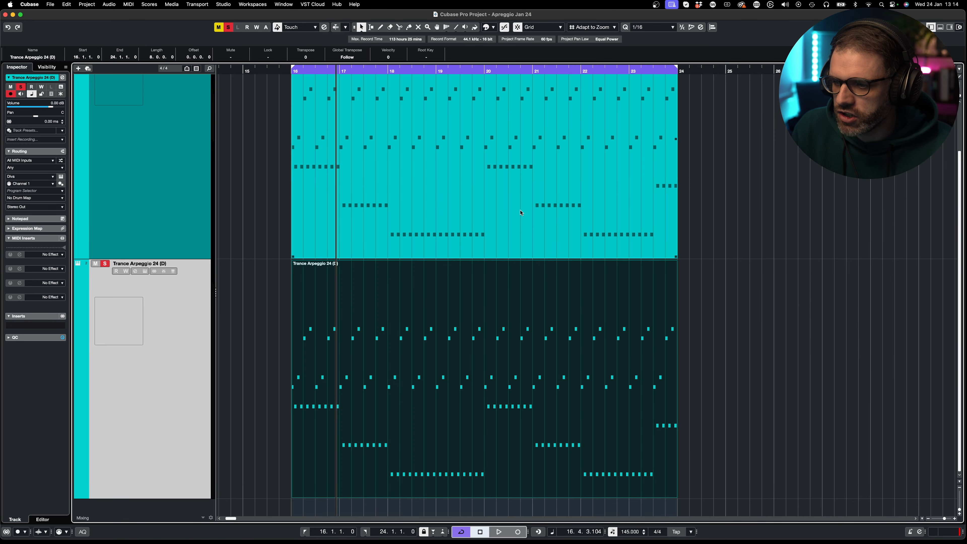
- Play back the arpeggio and, in Diva, lower the VCF cutoff below mid-range and reduce the Plate1 reverb's wet level
key("space")
left_click(145, 270)
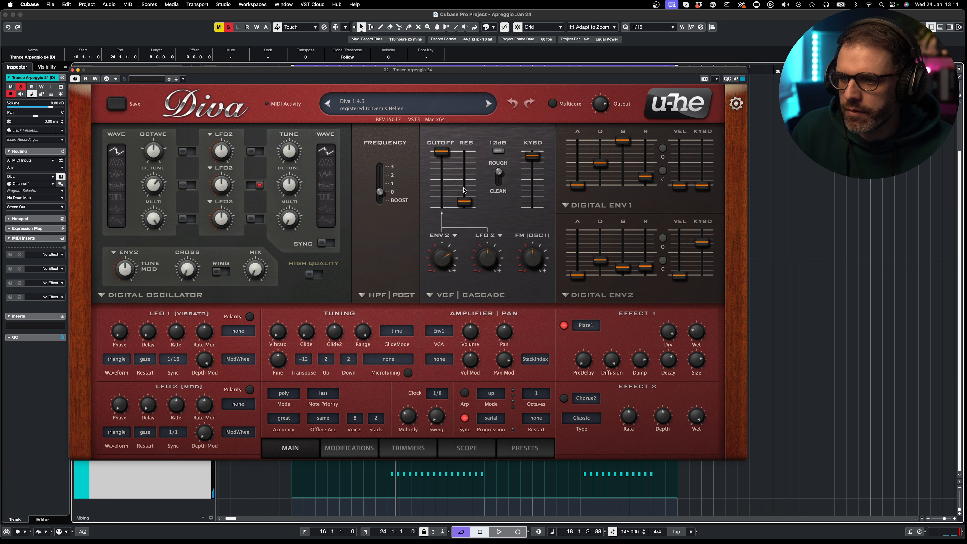
key("space")
left_click_drag(440, 154, 448, 203)
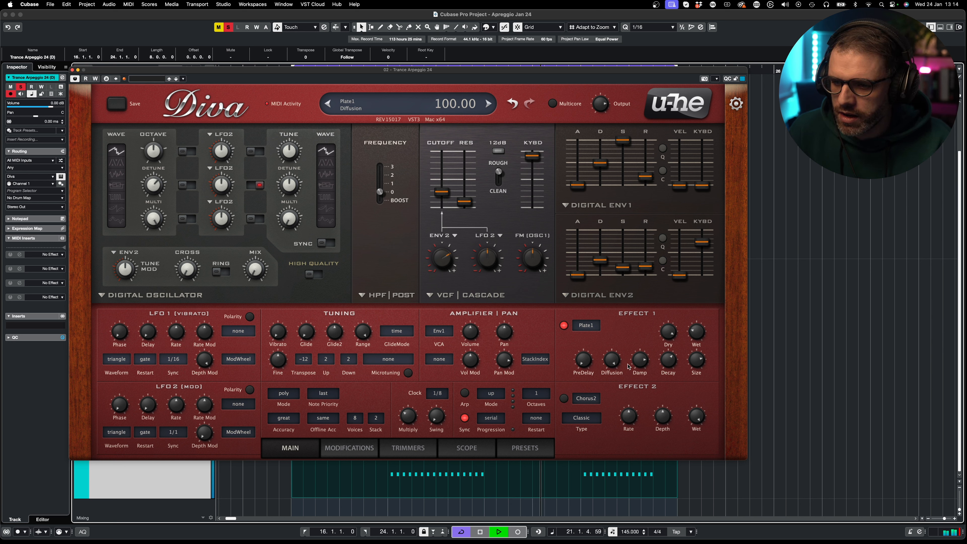
left_click_drag(695, 333, 667, 330)
- Turn on the Chorus2 effect and adjust its rate and depth, with the wet level at 53.50
left_click(564, 398)
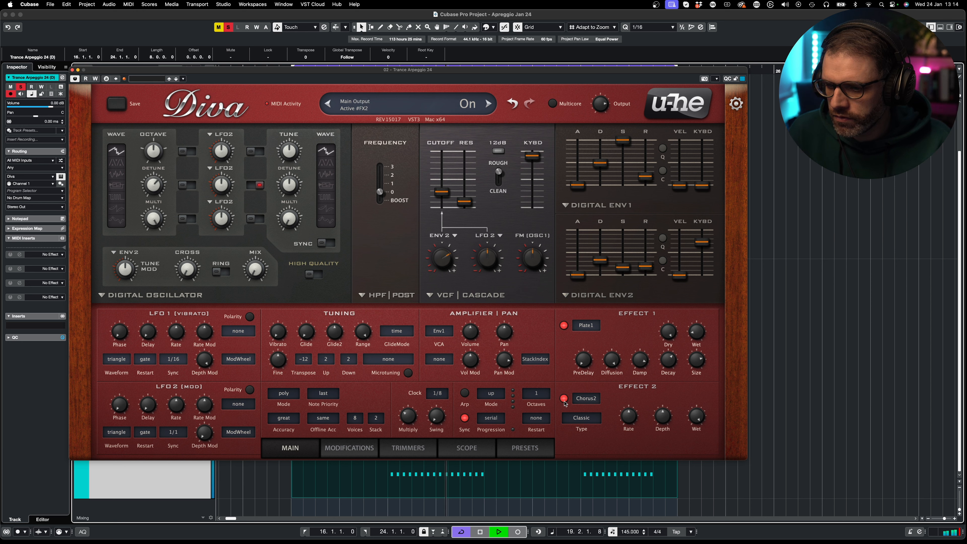
left_click_drag(621, 414, 622, 424)
left_click_drag(688, 423, 685, 460)
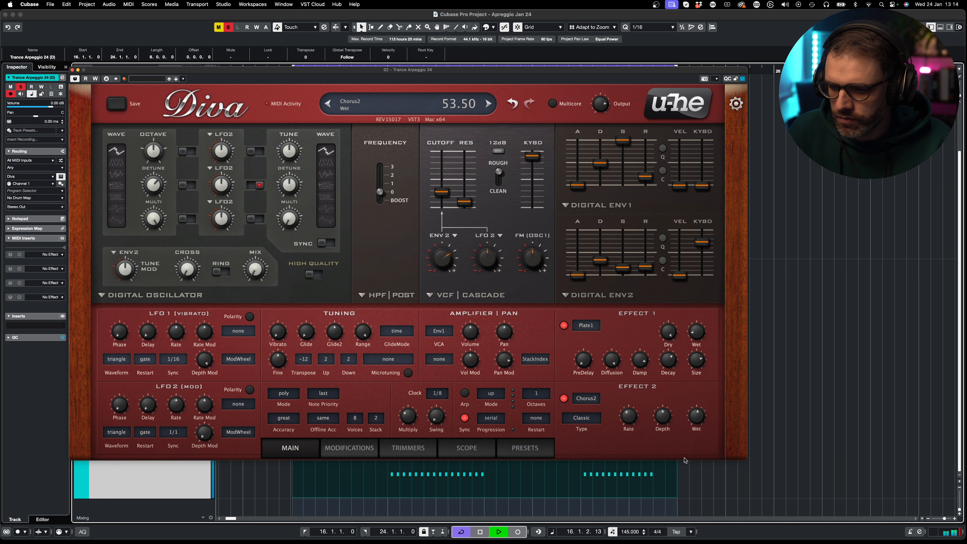
left_click_drag(662, 418, 657, 434)
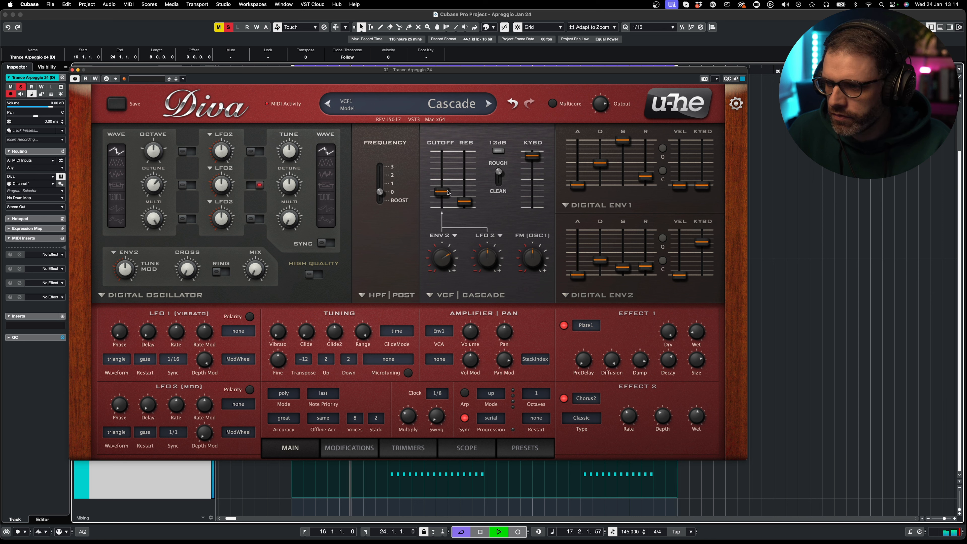
- Open the VCF cutoff to 150 and reduce the Chorus2 wet level to 29.50 during playback
left_click_drag(442, 191, 448, 147)
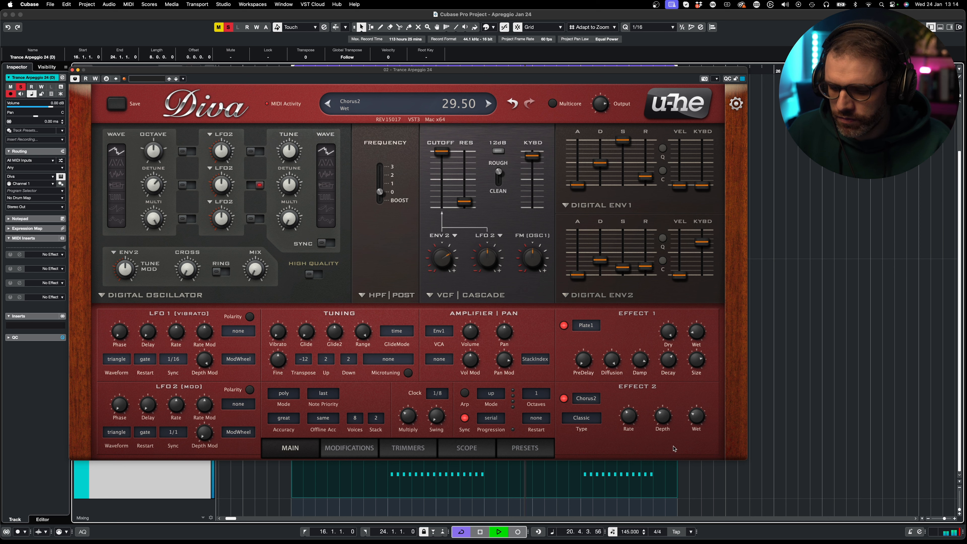
mouse_move(443, 160)
left_mouse_down()
mouse_move(446, 201)
mouse_move(444, 160)
left_mouse_up()
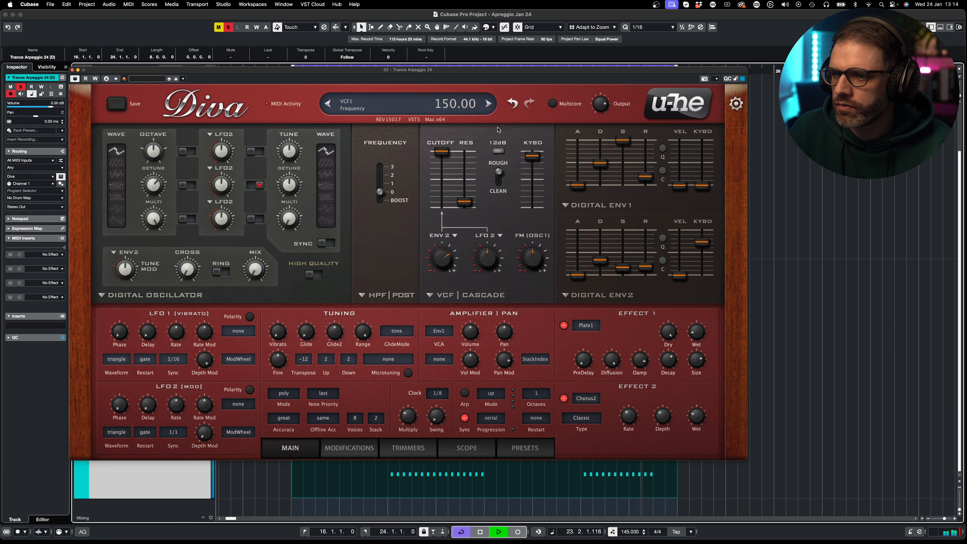
- Stop playback and set Diva's main output level to 152
key("space")
left_click_drag(602, 106, 602, 108)
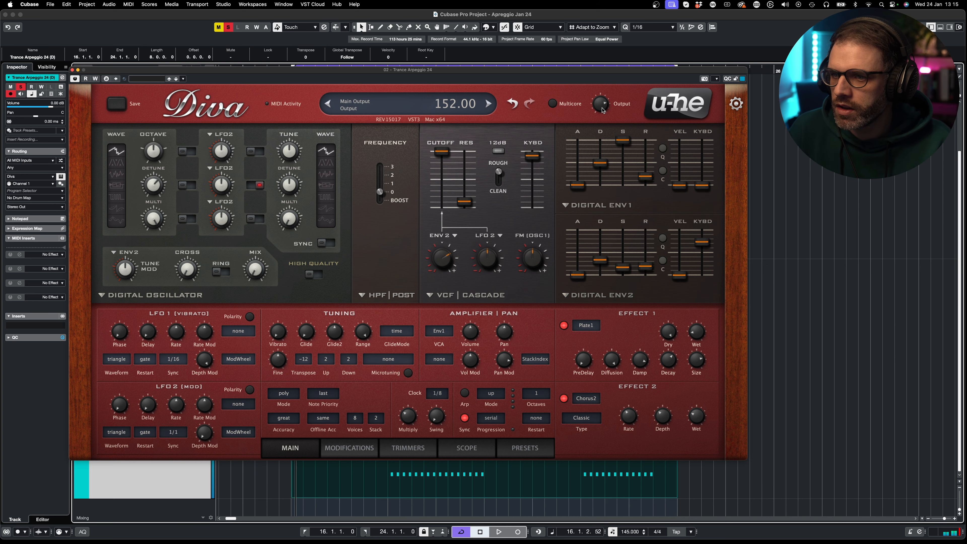